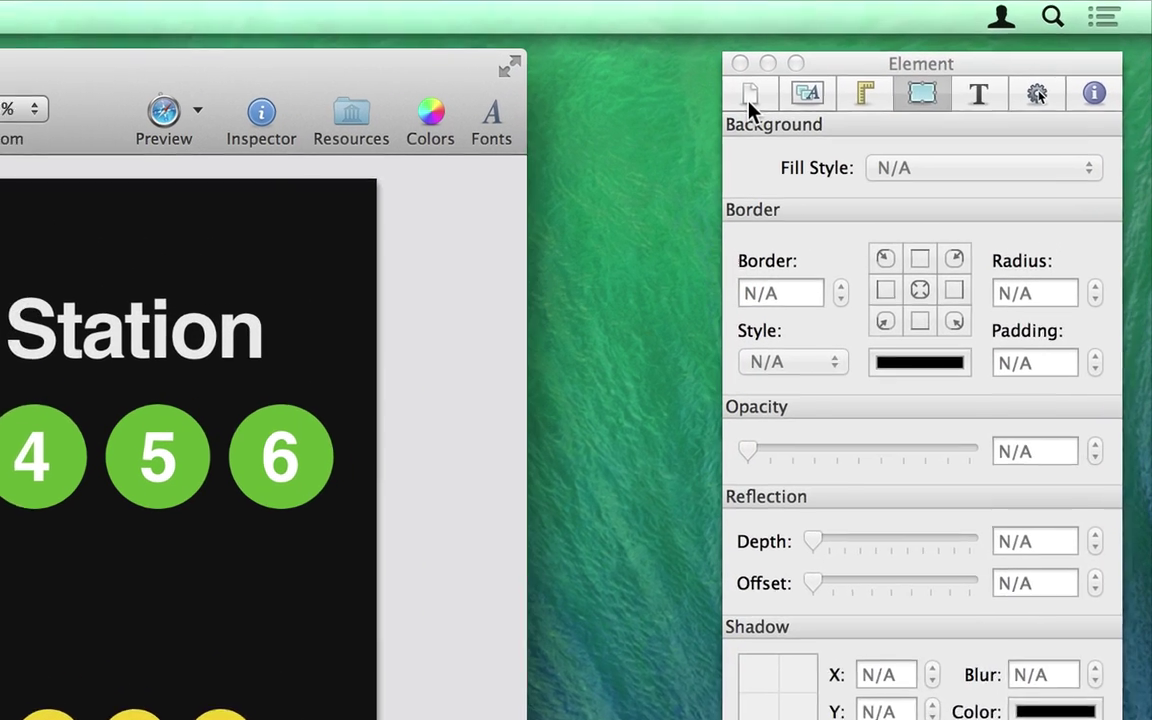
Step: Turn on both width and height scaling for the scene in the Document inspector
left_click(944, 48)
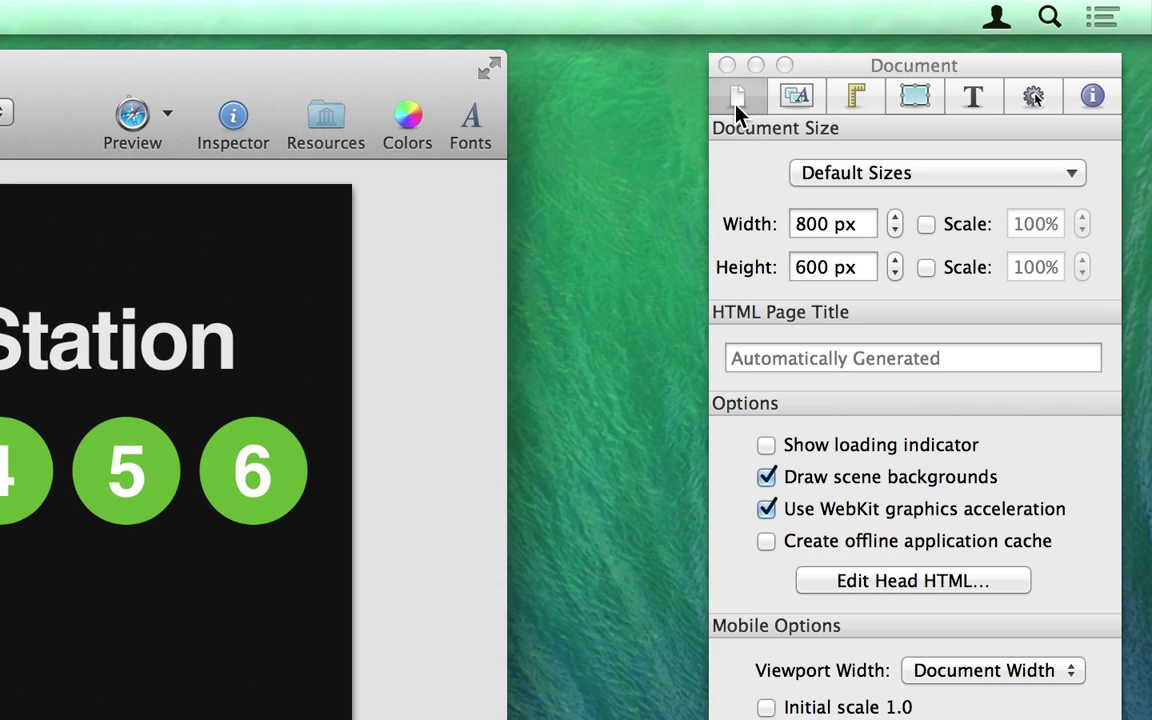
left_click(927, 226)
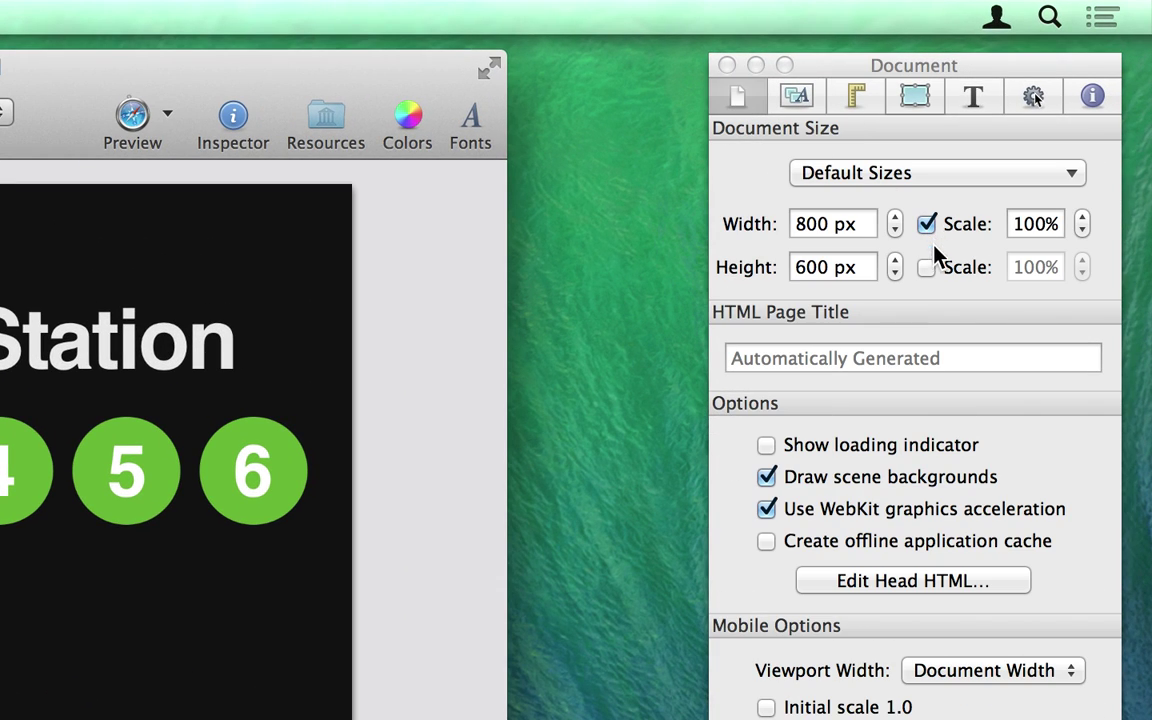
left_click(927, 269)
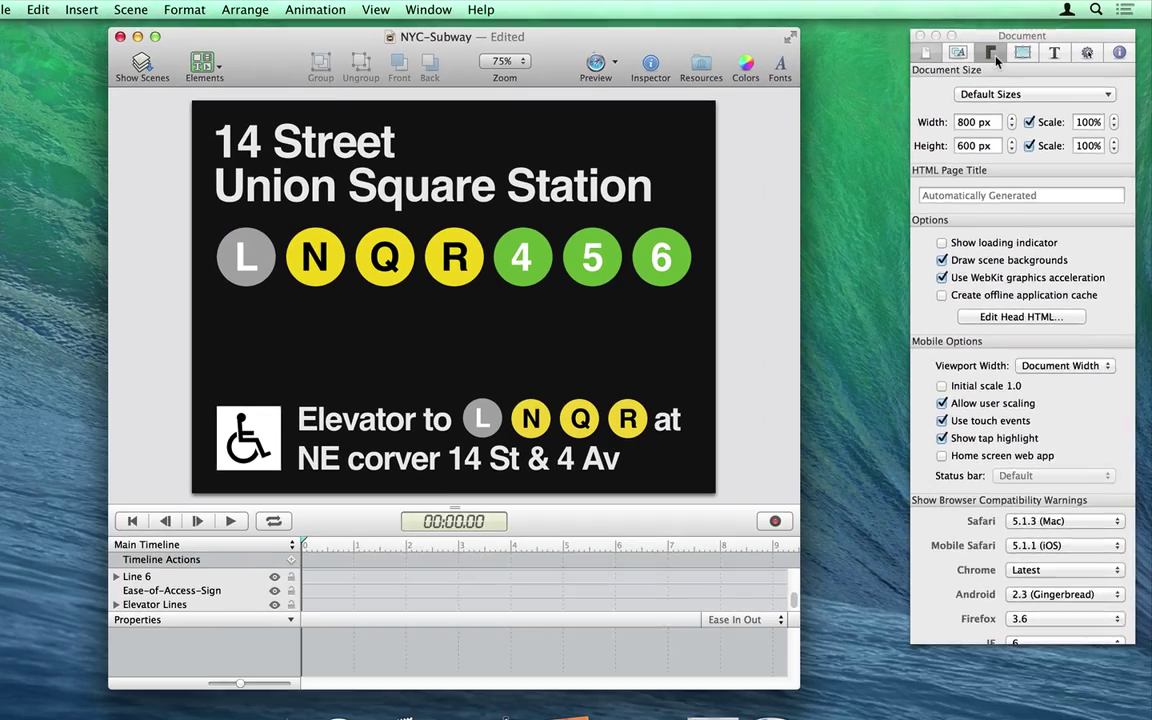
Step: Pin the elevator sign group to the bottom and left edges, then check it in a resized Safari preview
left_click(860, 100)
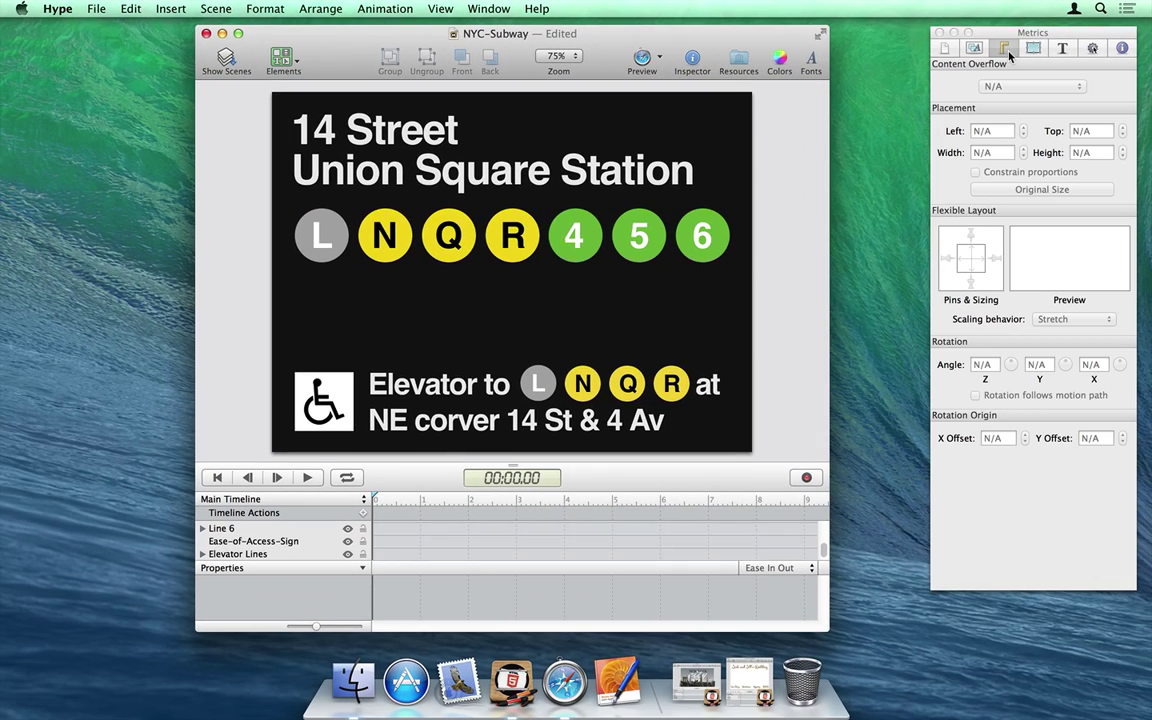
left_click_drag(327, 336, 565, 390)
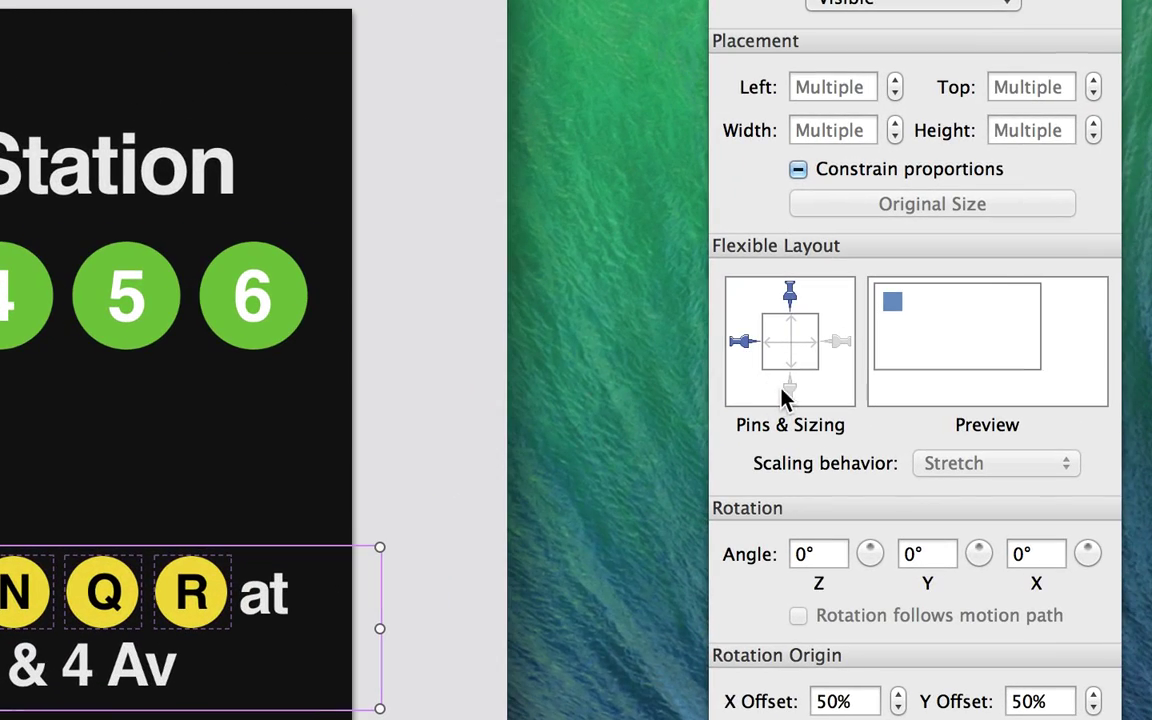
left_click(823, 370)
left_click(790, 293)
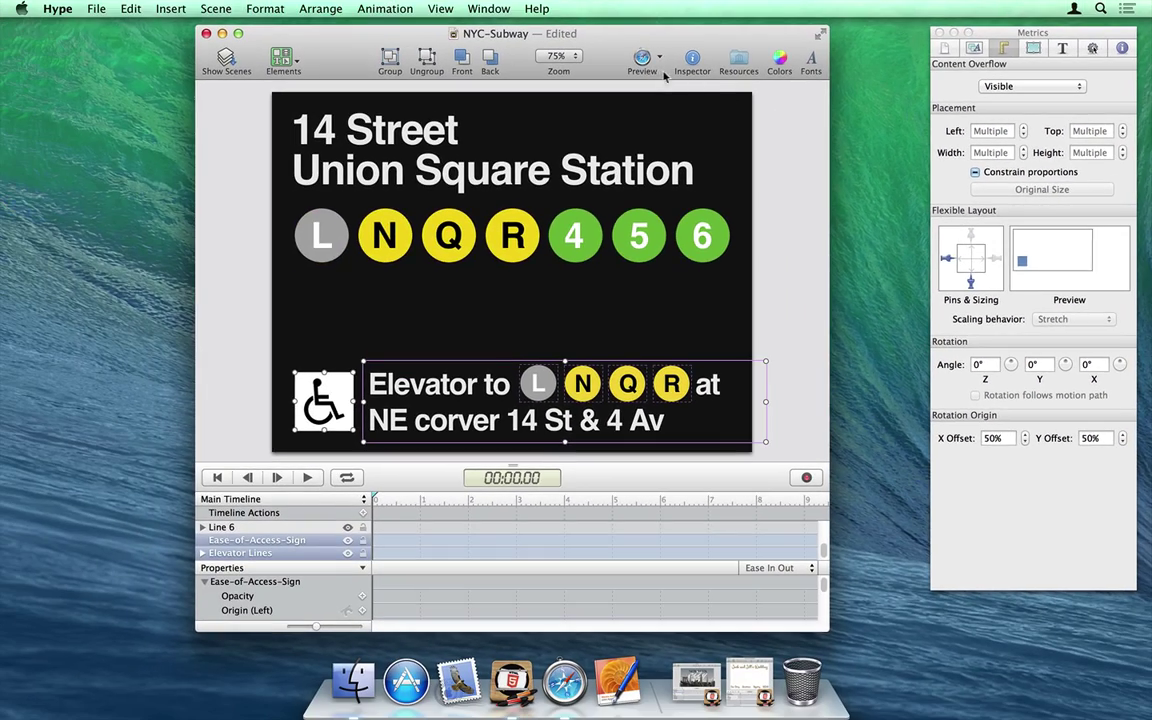
left_click(643, 60)
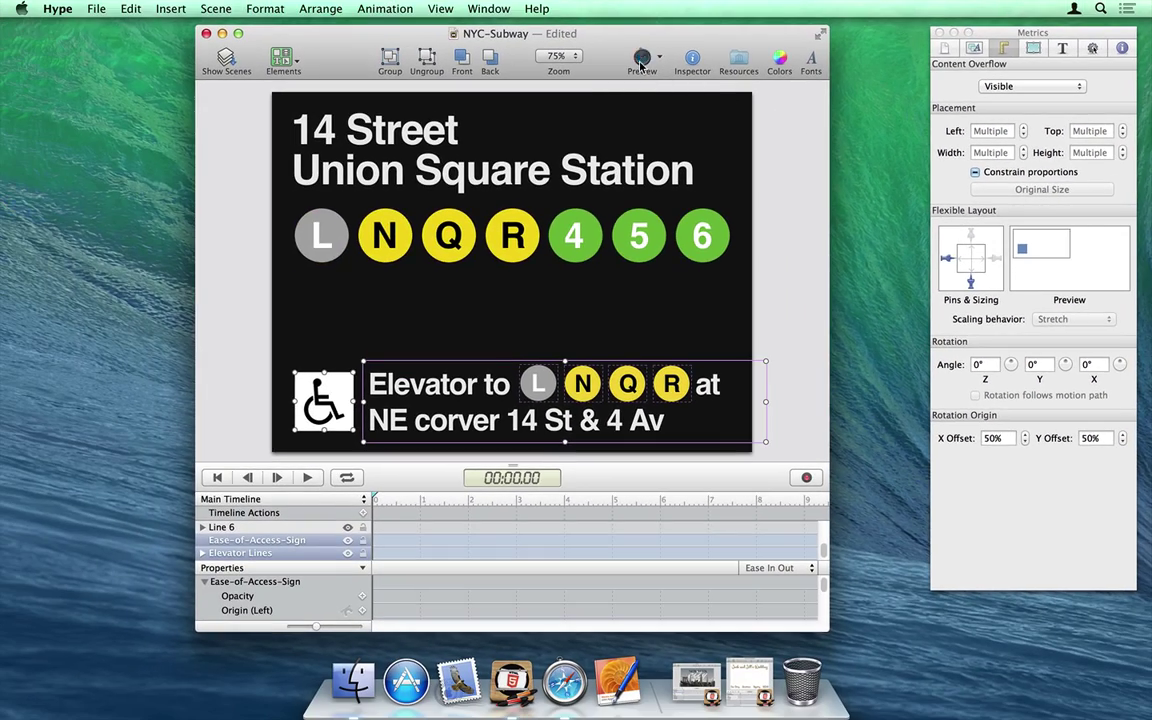
left_click_drag(801, 541, 901, 564)
Step: Select all seven line circles and pin them to spread across the window width
left_click(127, 34)
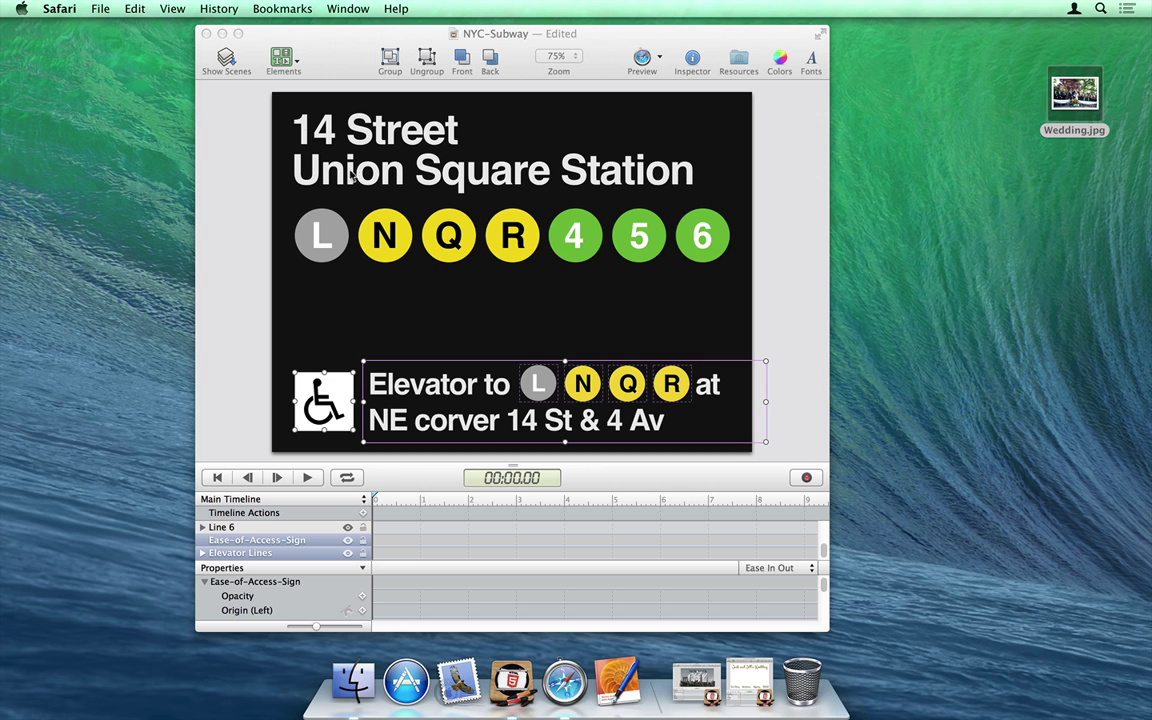
left_click(587, 318)
left_click_drag(713, 292, 300, 246)
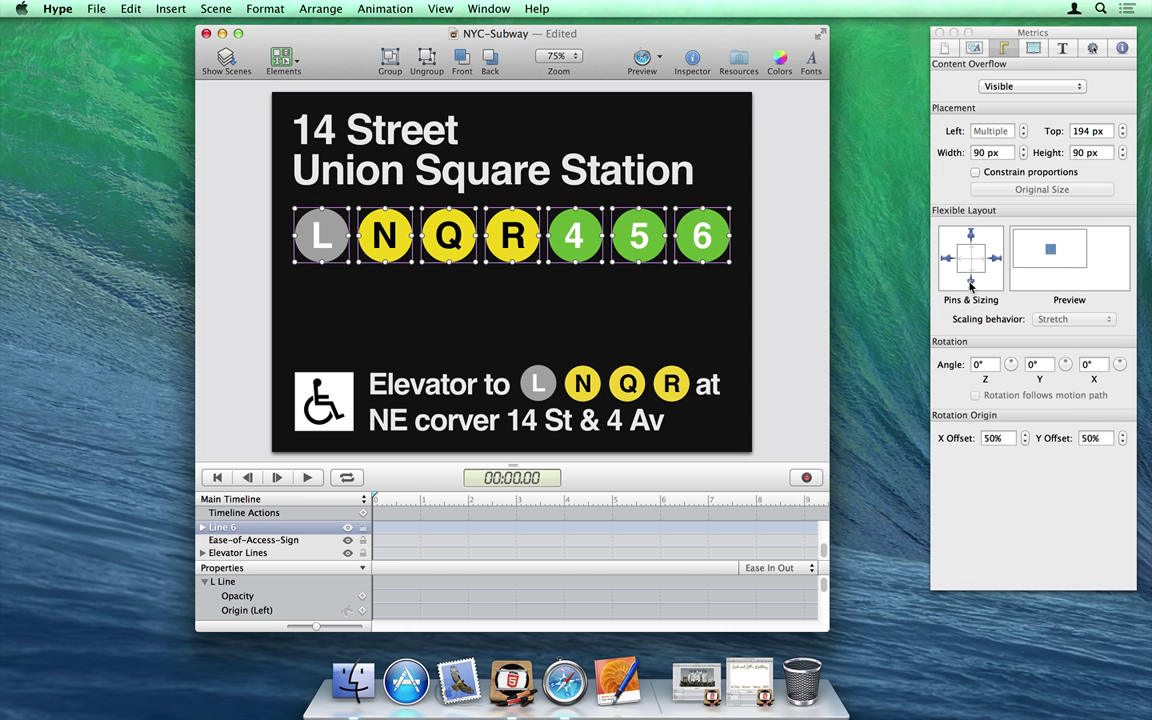
Step: Check the spreading circles in a resized Safari preview, then bring up the Jack and Jill's Wedding document
left_click(642, 60)
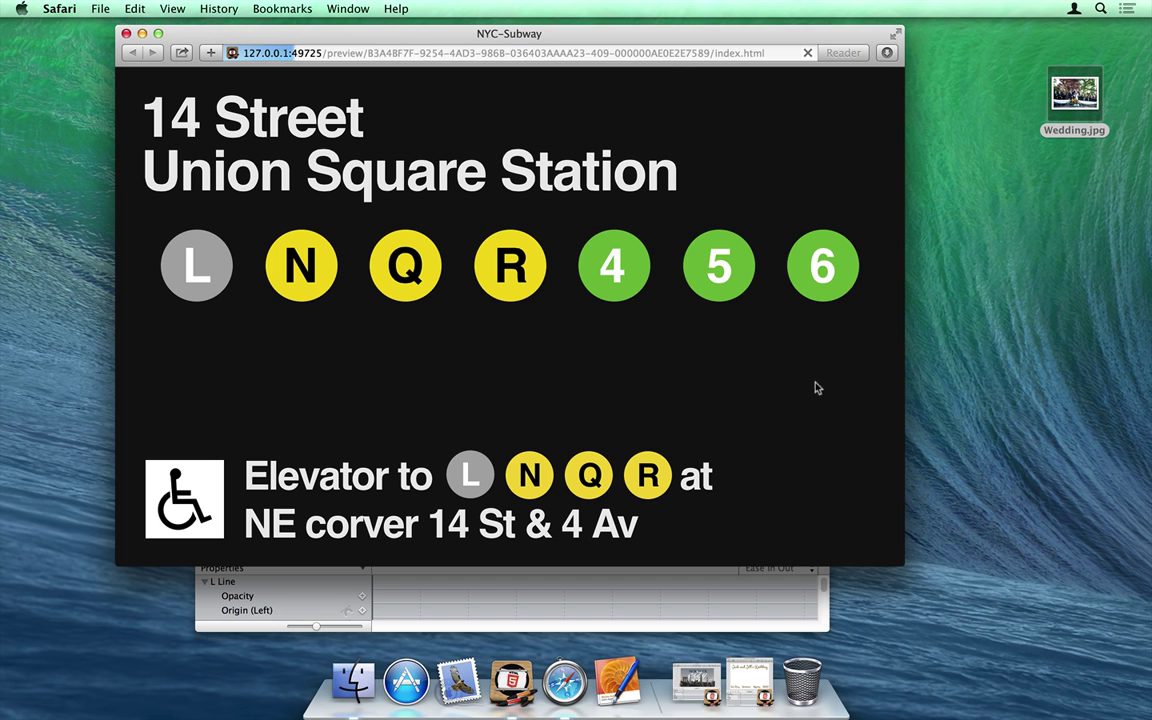
left_click_drag(899, 560, 1095, 651)
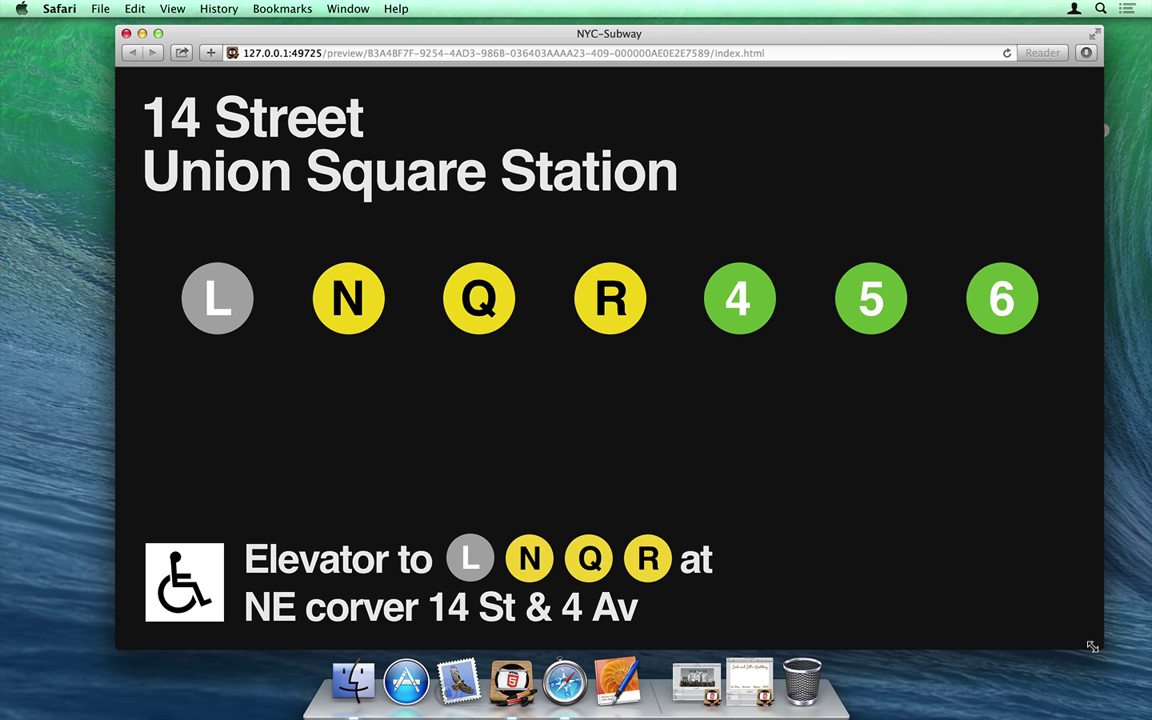
left_click(126, 34)
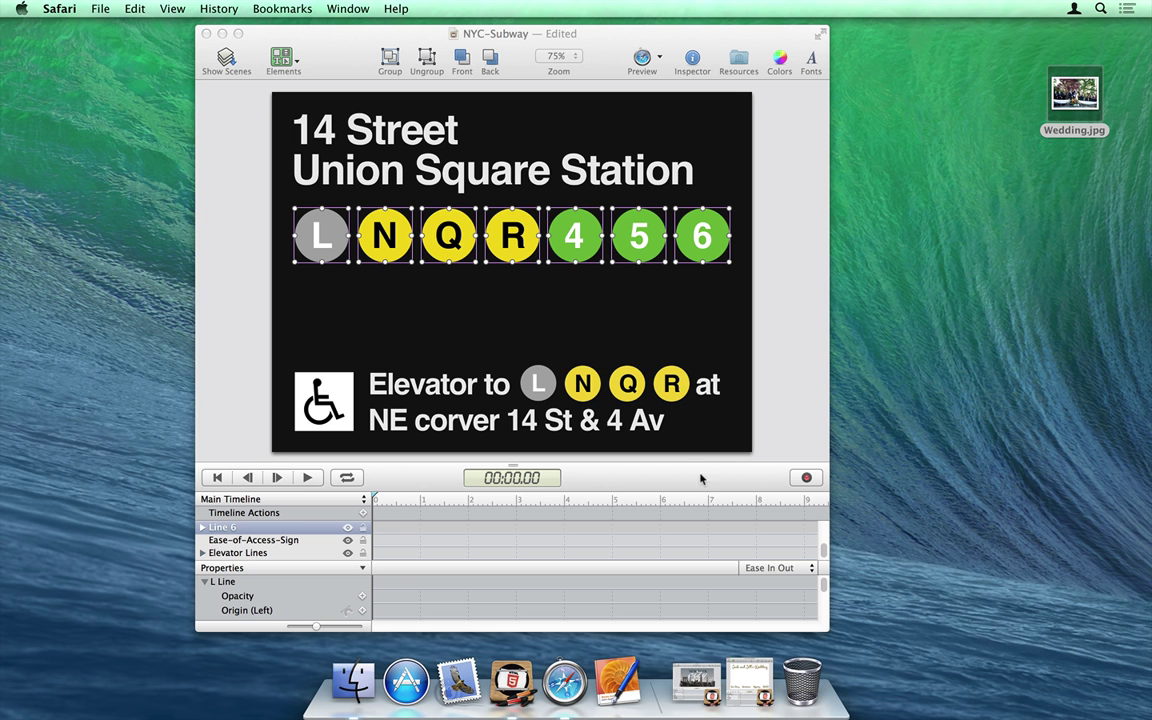
left_click(749, 698)
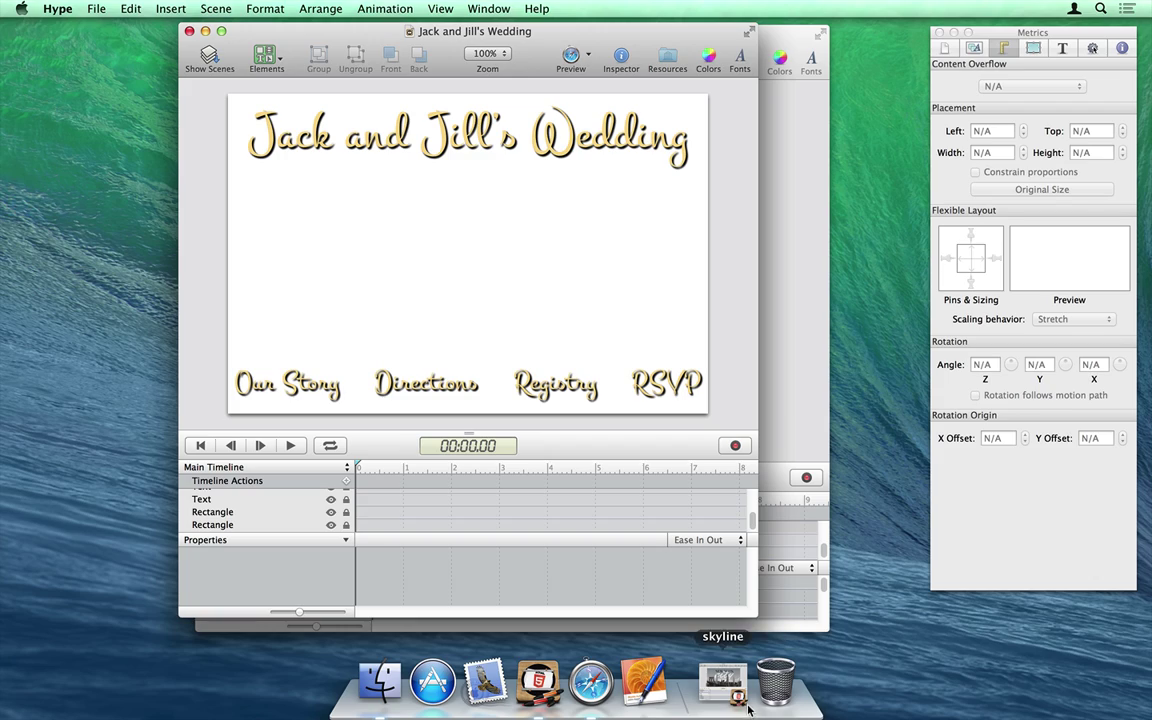
Step: Add Wedding.jpg from the desktop to the scene and send it behind the title and menu text
left_click(927, 197)
left_click_drag(1074, 95, 412, 222)
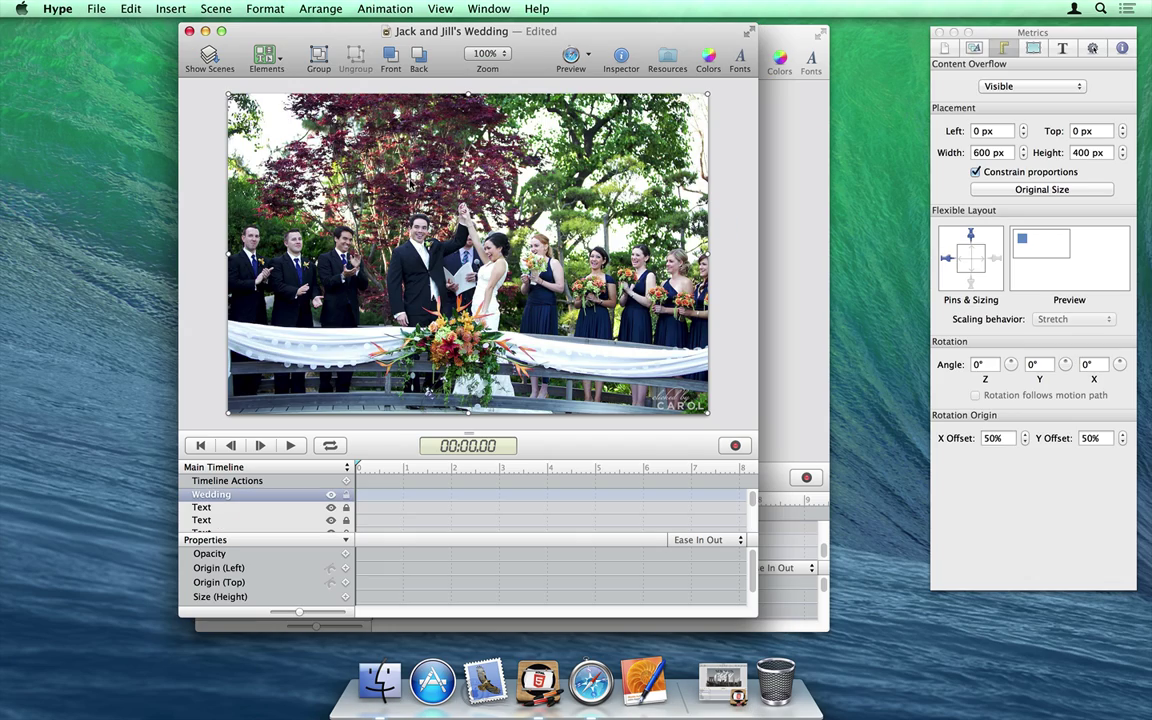
left_click(399, 59)
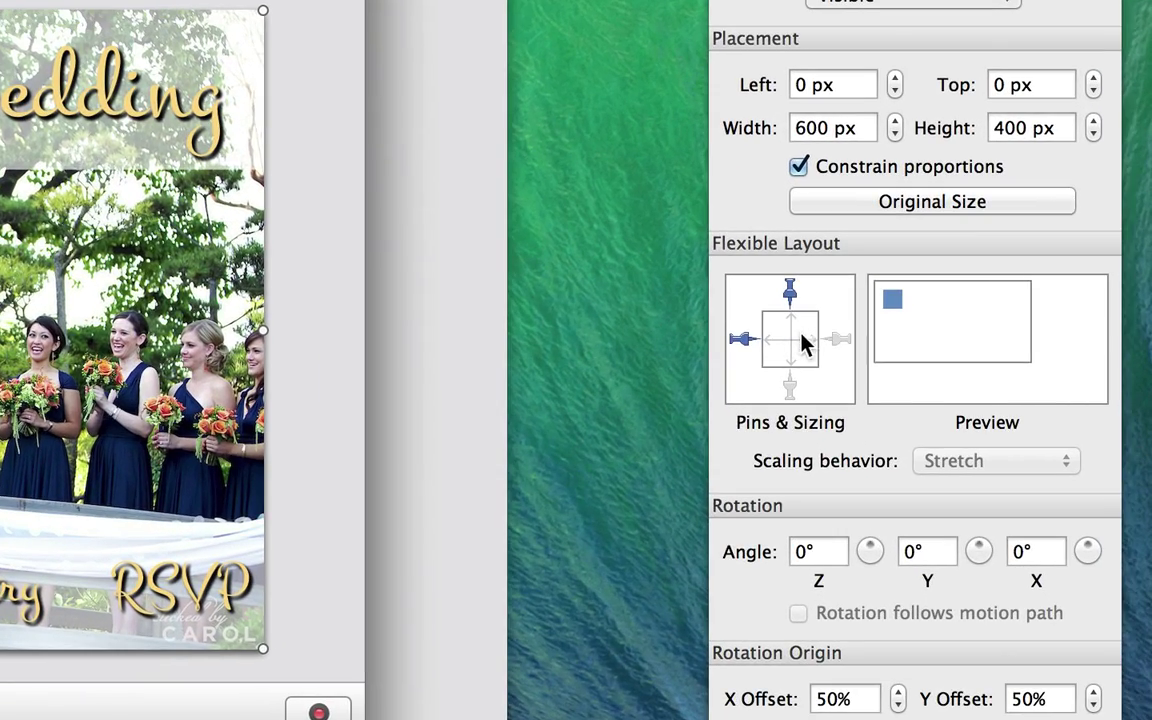
Step: Pin the photo on all sides and let it stretch horizontally and vertically
left_click(834, 340)
left_click(790, 382)
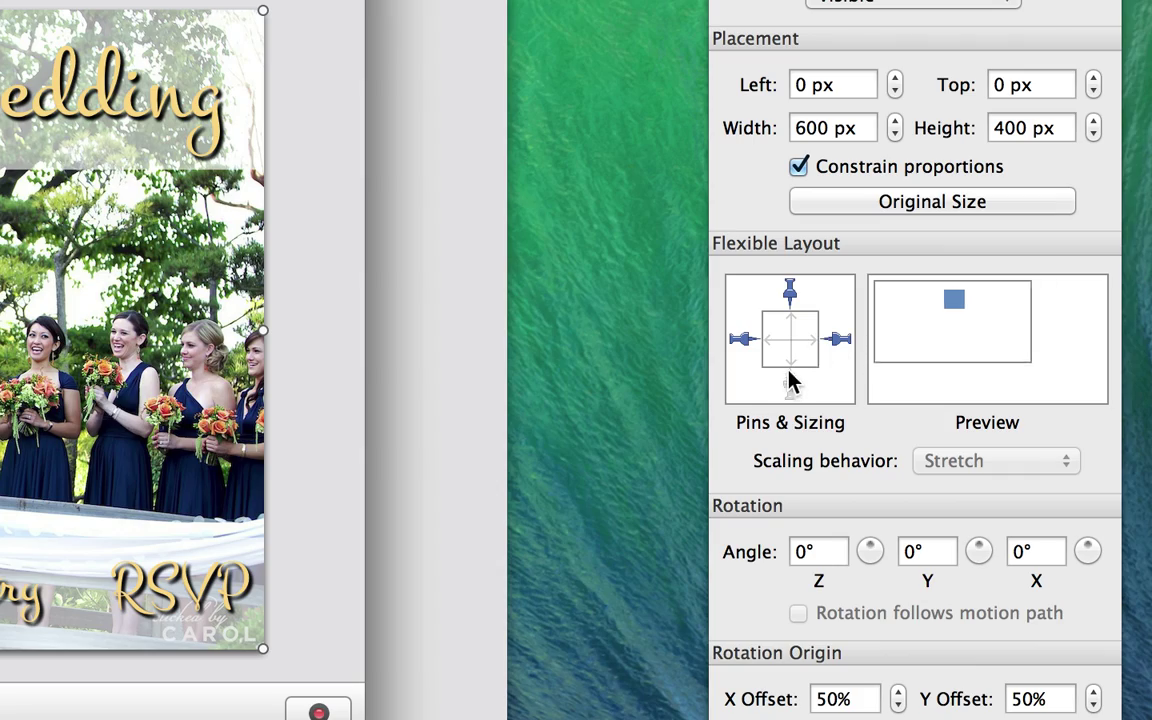
left_click(802, 340)
left_click(789, 328)
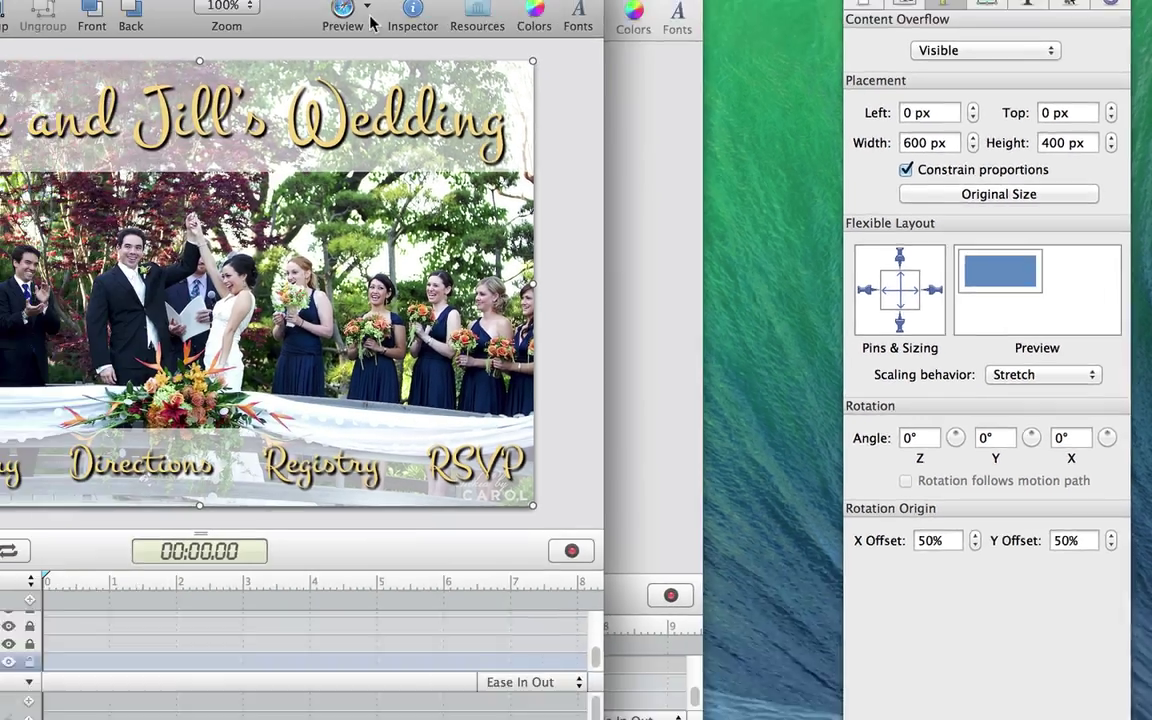
Step: Preview the wedding page in Safari, resizing the window to test the photo, then return to Hype
left_click(362, 20)
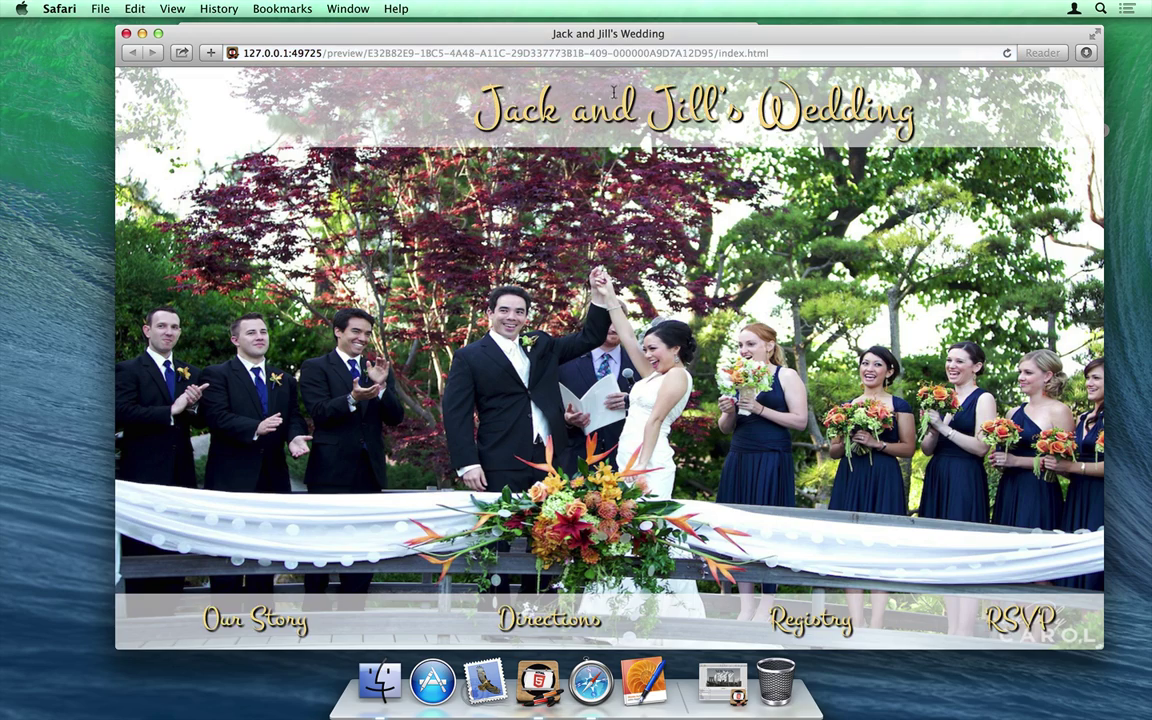
left_click_drag(1099, 647, 906, 574)
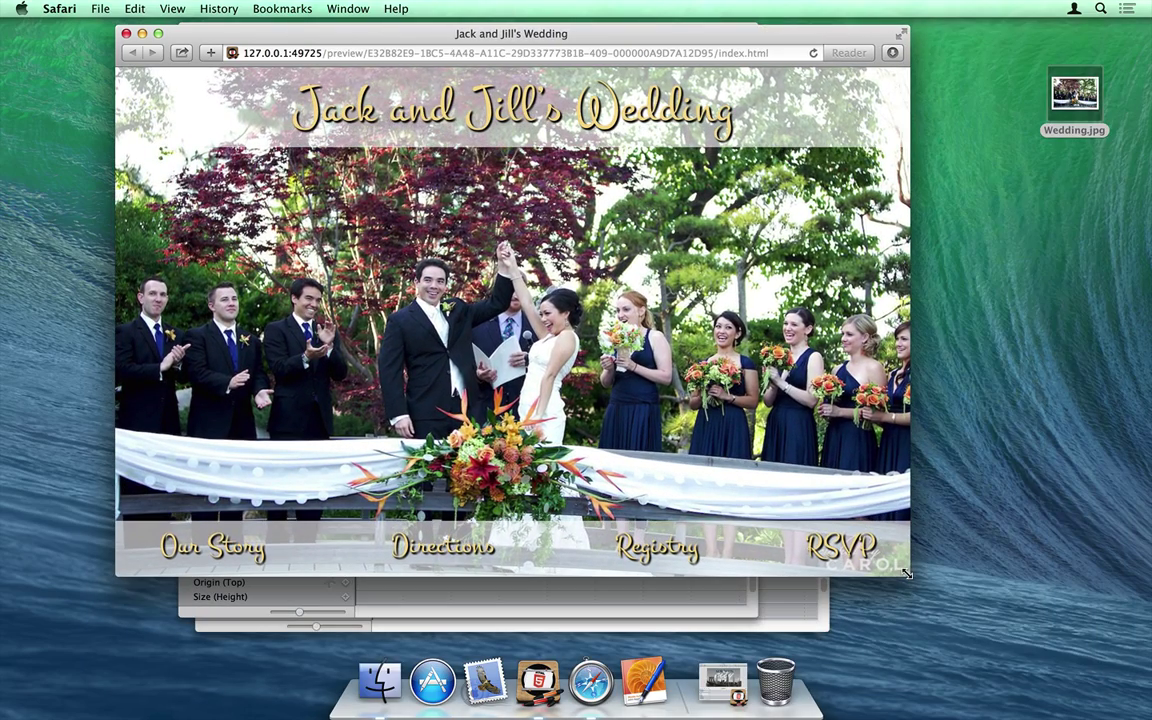
left_click(126, 34)
left_click(449, 205)
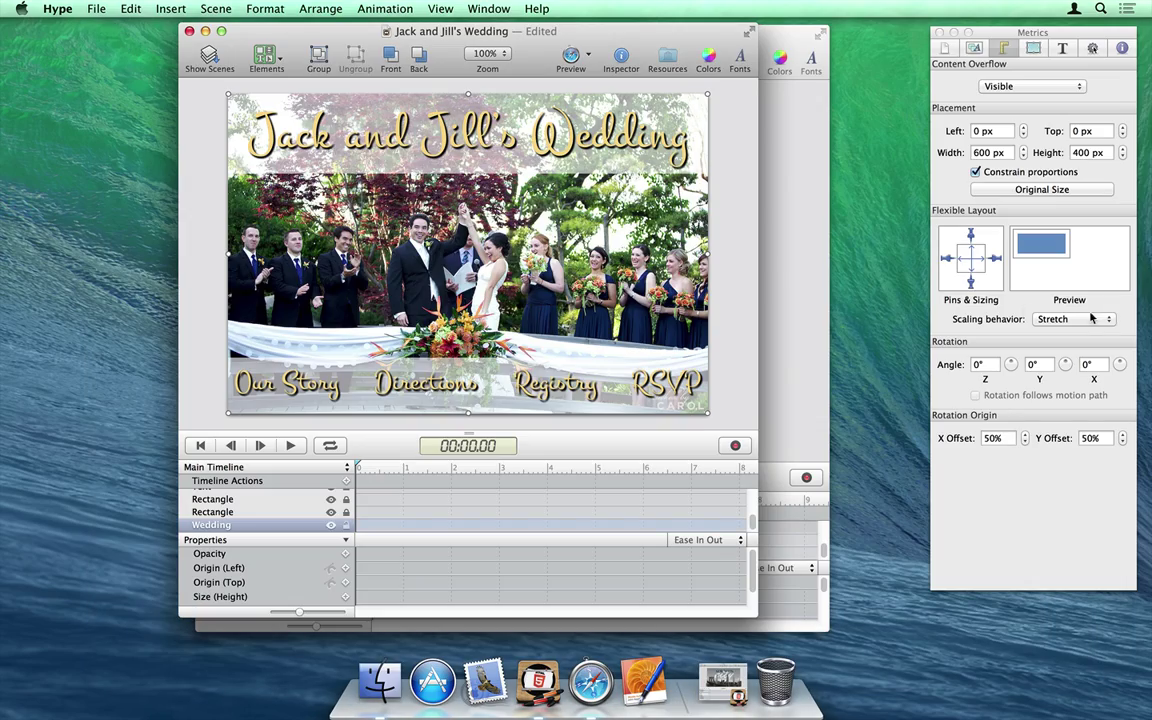
Step: Set the photo's scaling to Expand to Fill, check a resized preview, then bring up the skyline document
left_click(1105, 319)
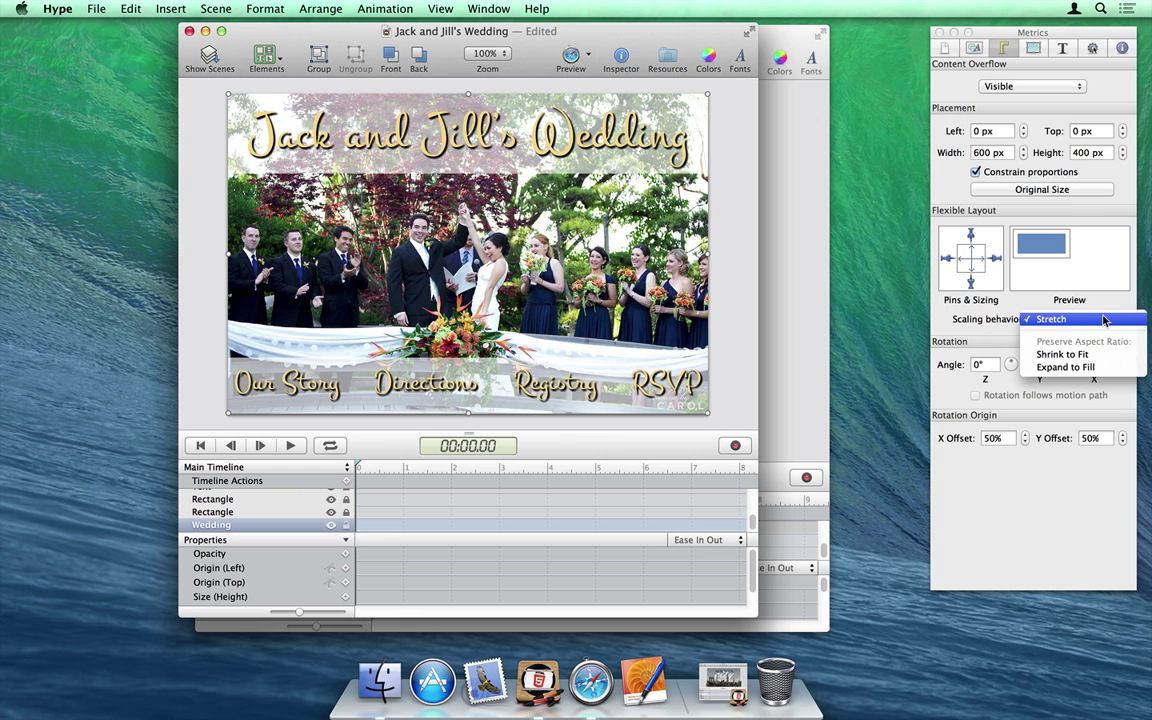
left_click(1108, 370)
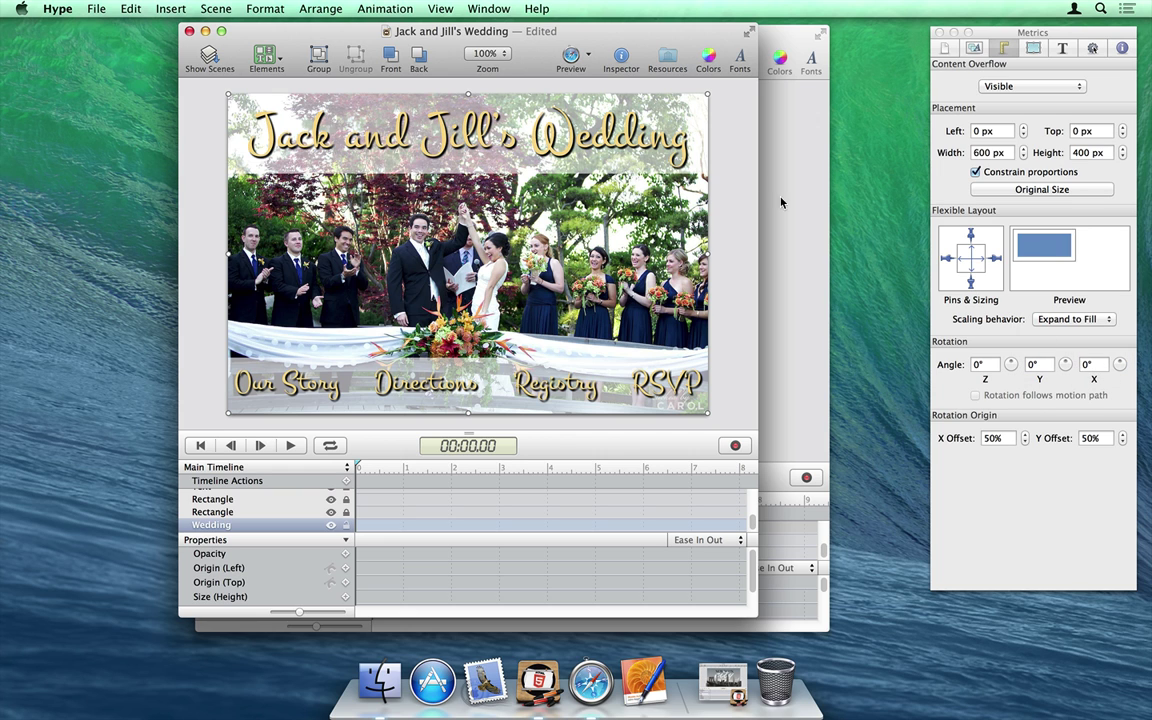
left_click(590, 66)
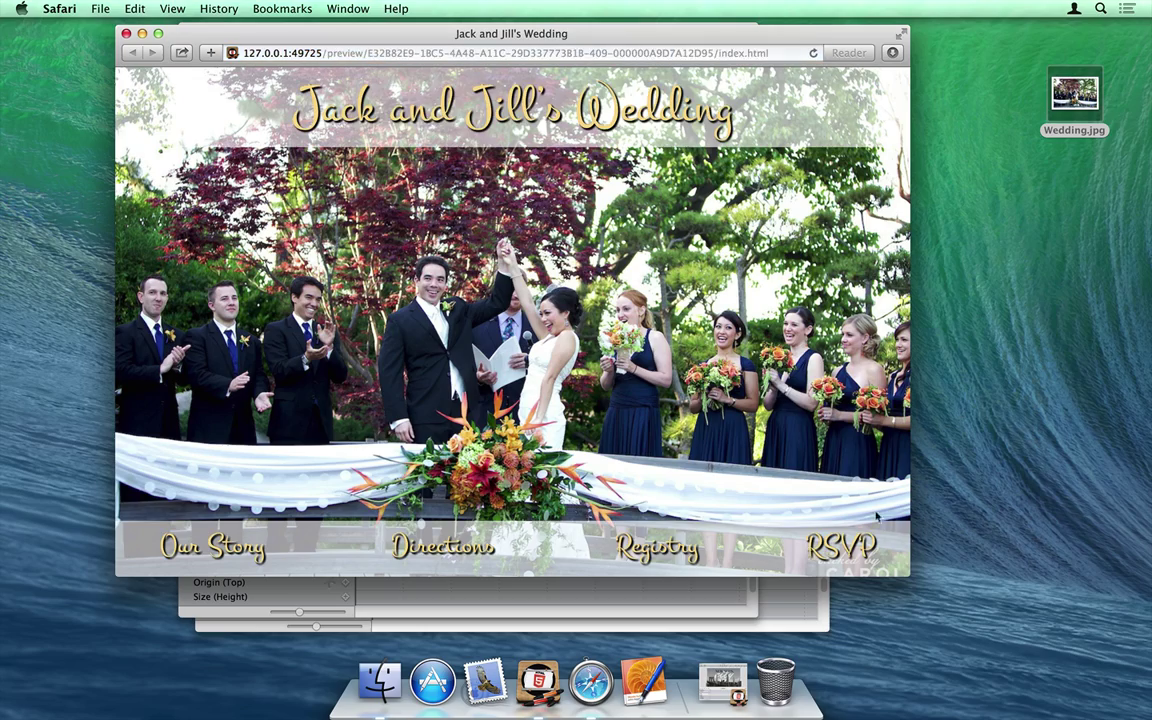
left_click_drag(916, 570, 1085, 645)
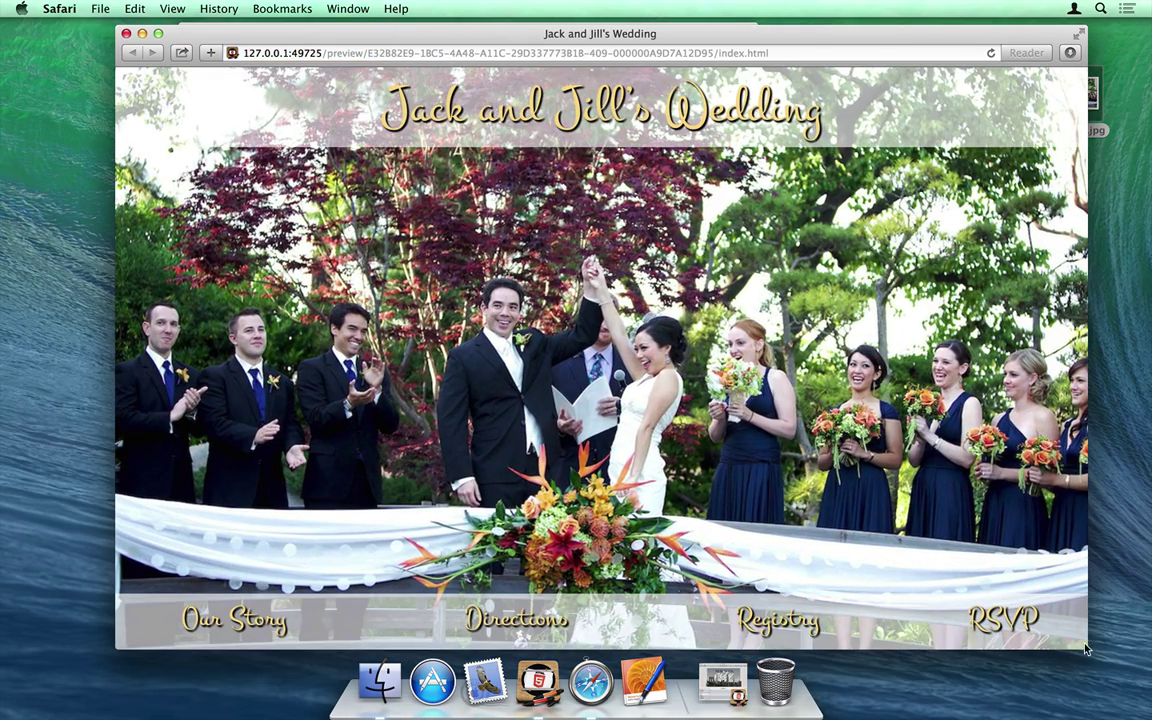
left_click(125, 33)
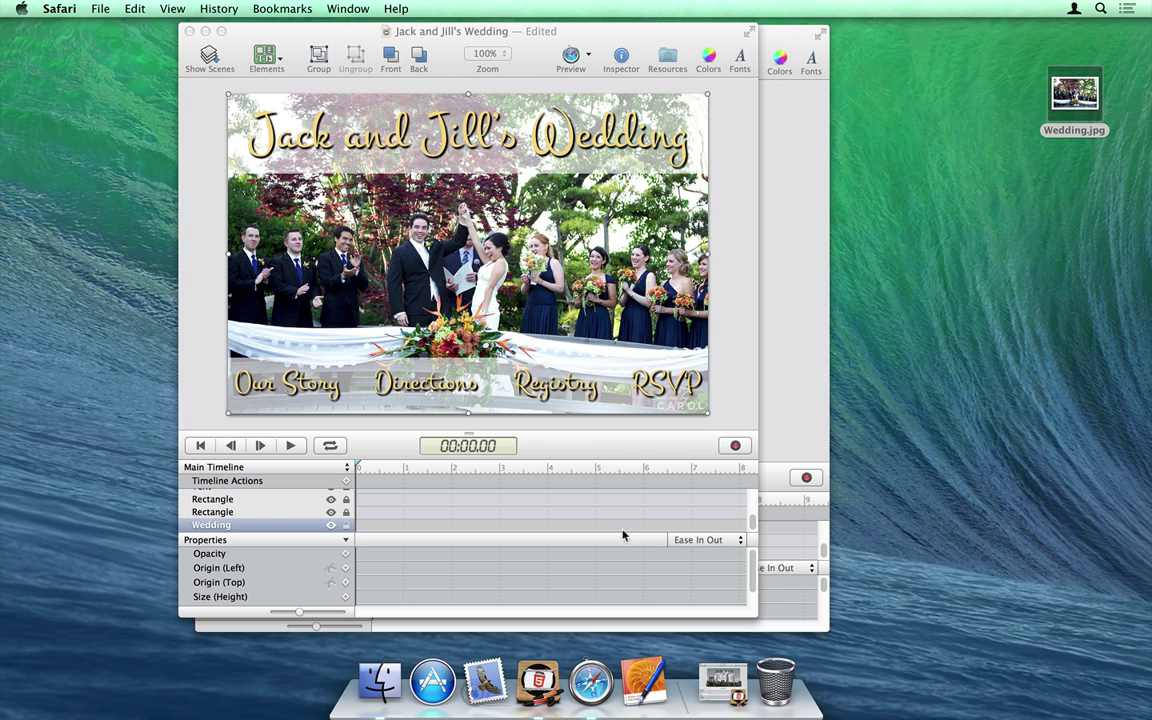
left_click(722, 683)
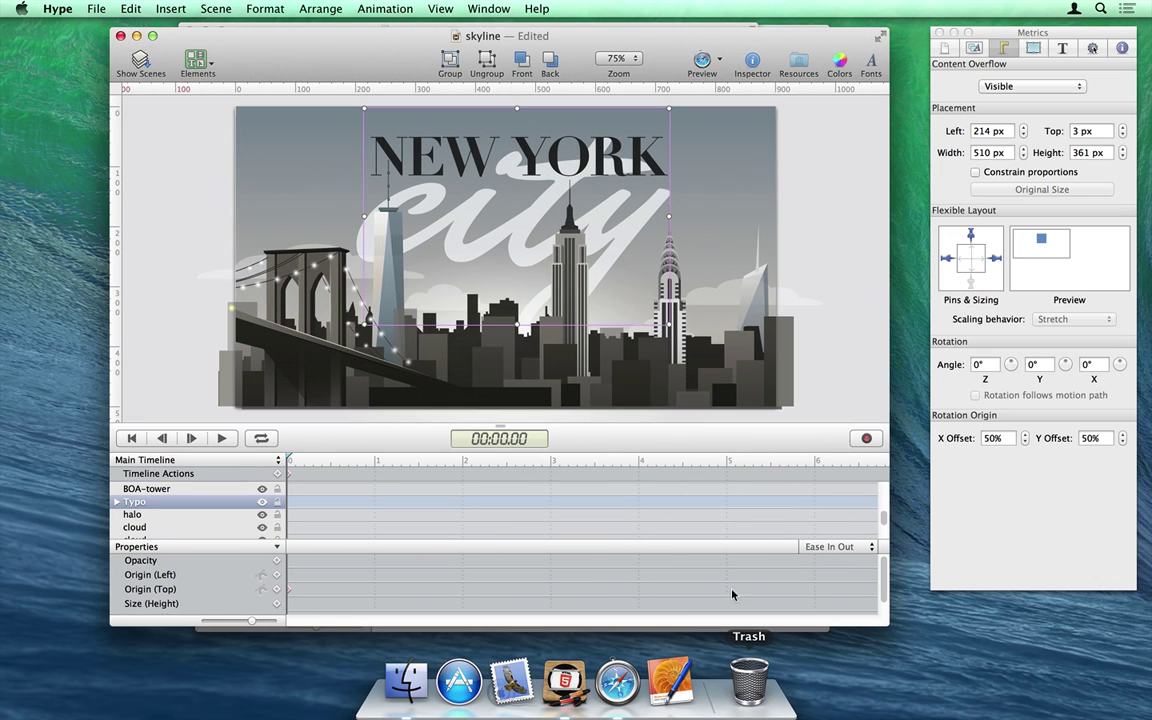
Step: Preview the skyline document in Safari, shrinking then enlarging the window to see the layout adapt
left_click(702, 62)
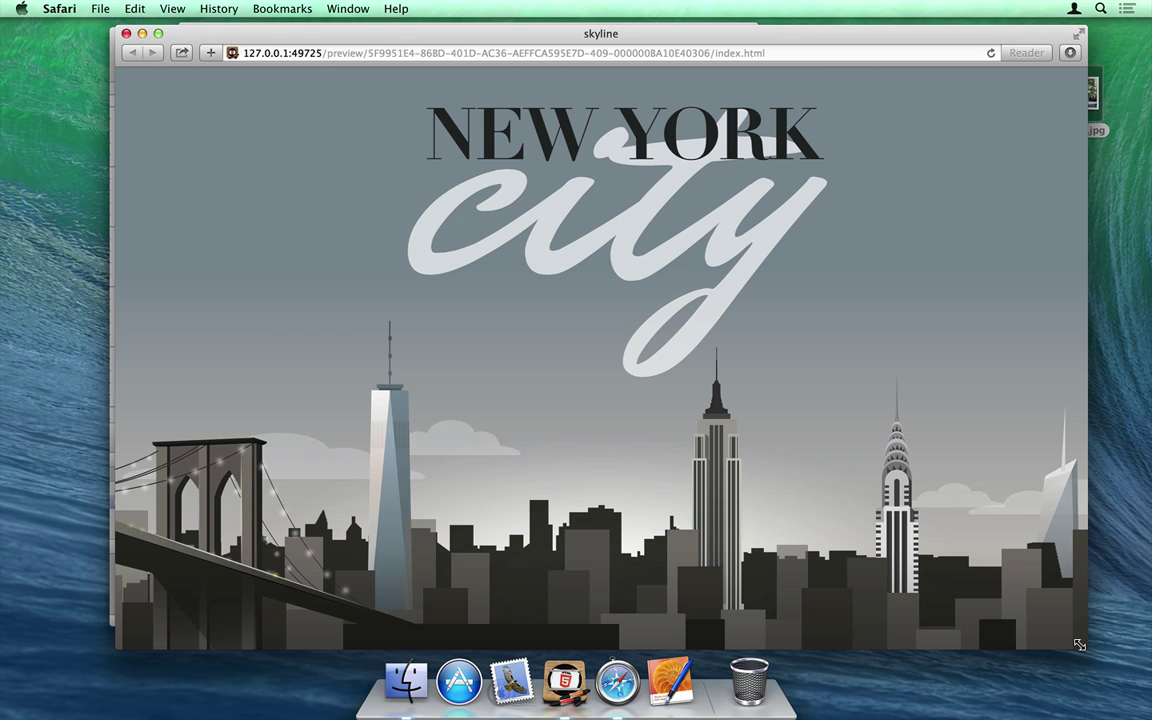
left_click_drag(1079, 645, 666, 419)
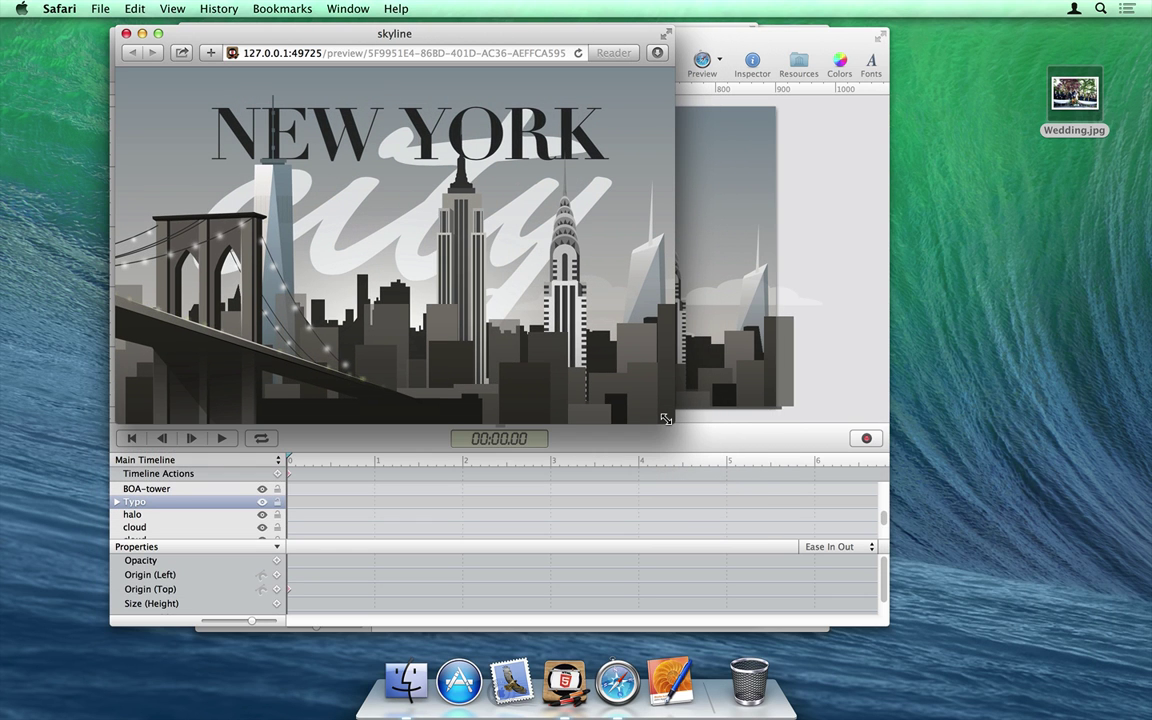
left_click_drag(666, 419, 667, 516)
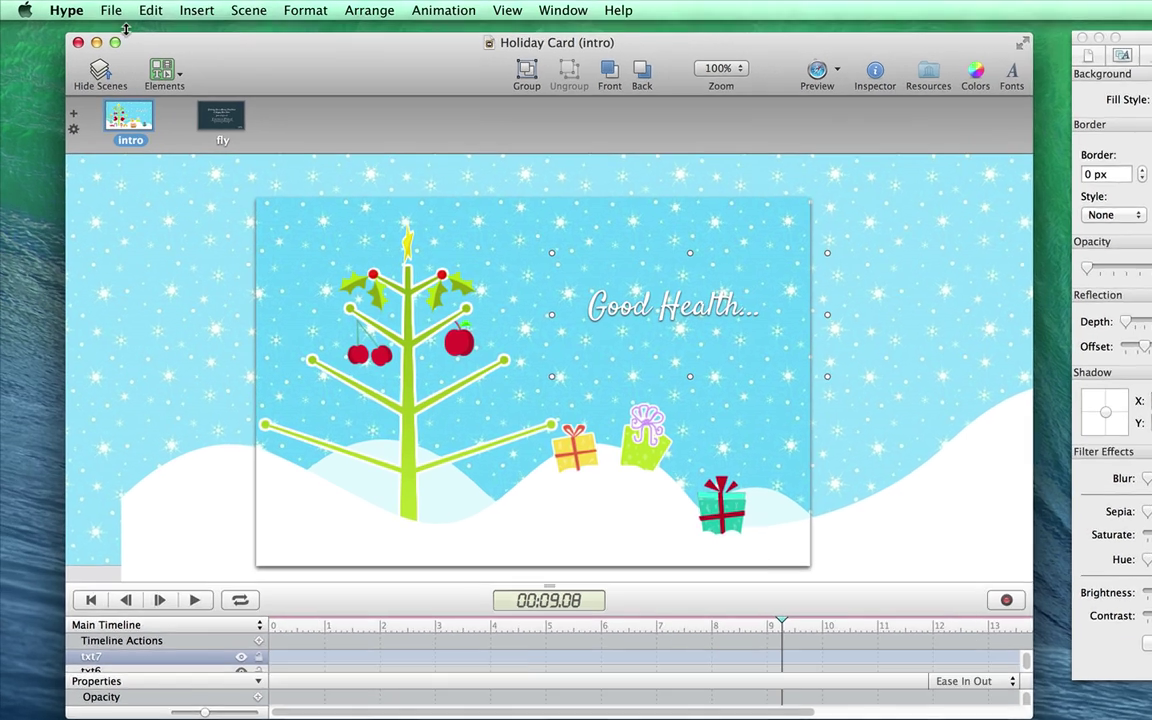
Step: Export the Holiday Card animation via File > Export as Movie > Video… as Holiday Card.mp4 on the Desktop
left_click(96, 8)
mouse_move(357, 429)
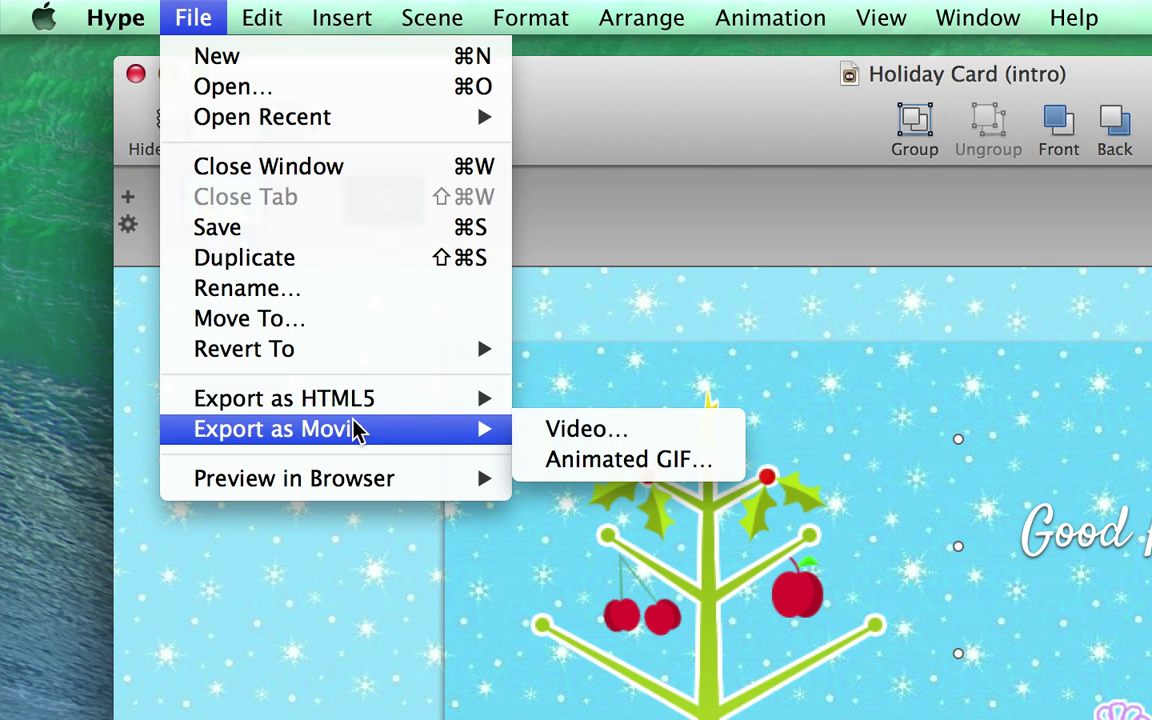
left_click(662, 432)
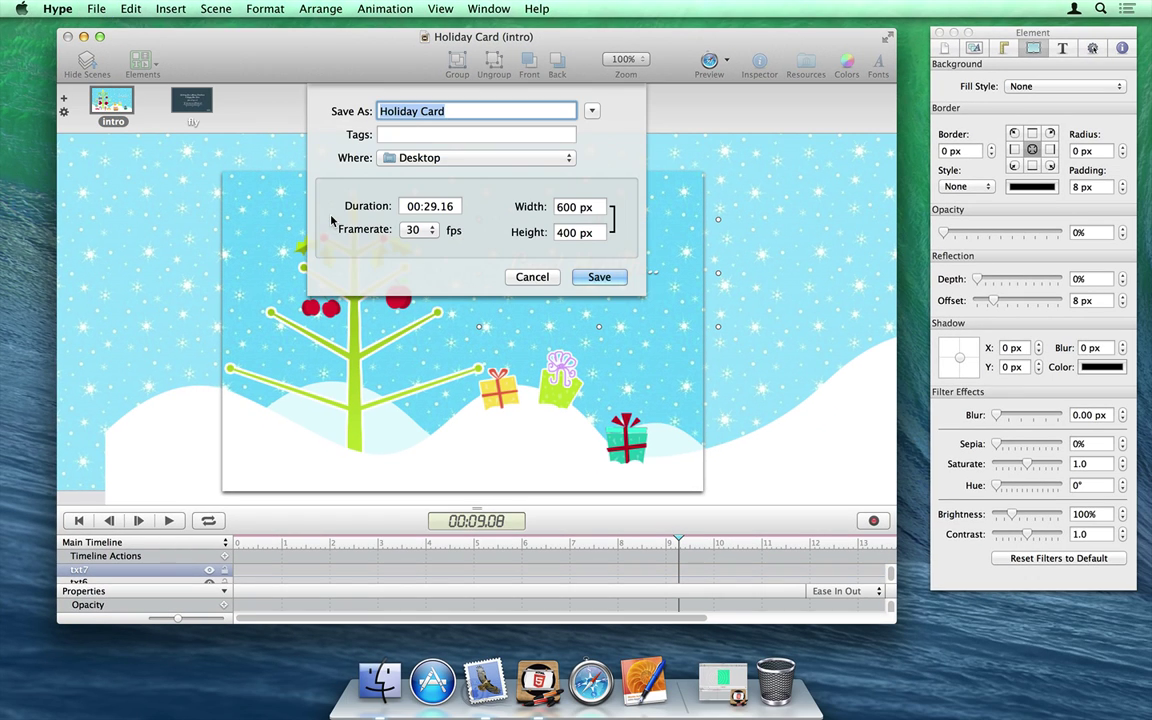
left_click(600, 277)
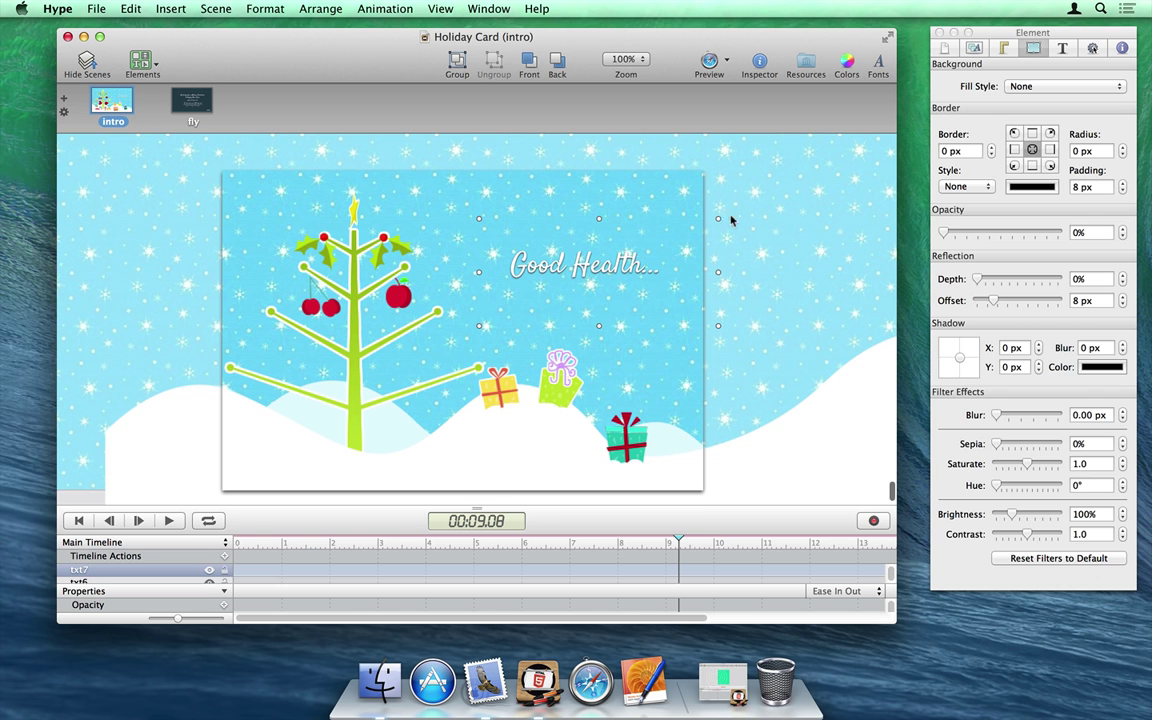
left_click(918, 97)
double_click(1092, 66)
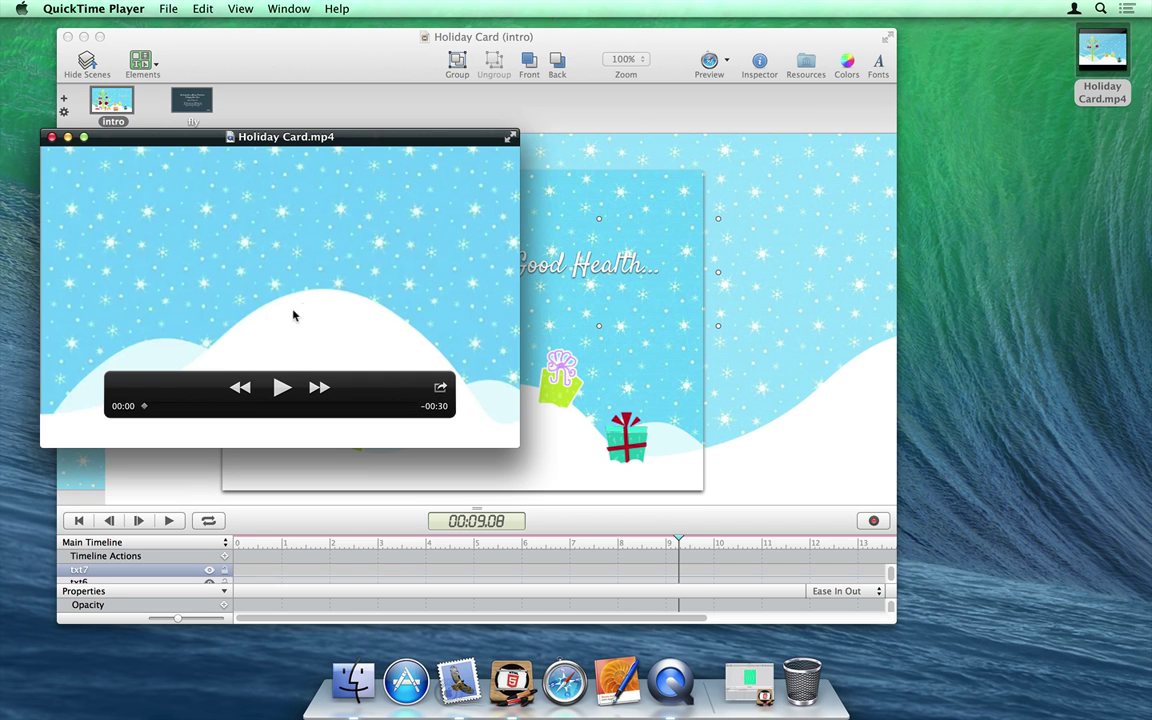
left_click_drag(193, 408, 303, 408)
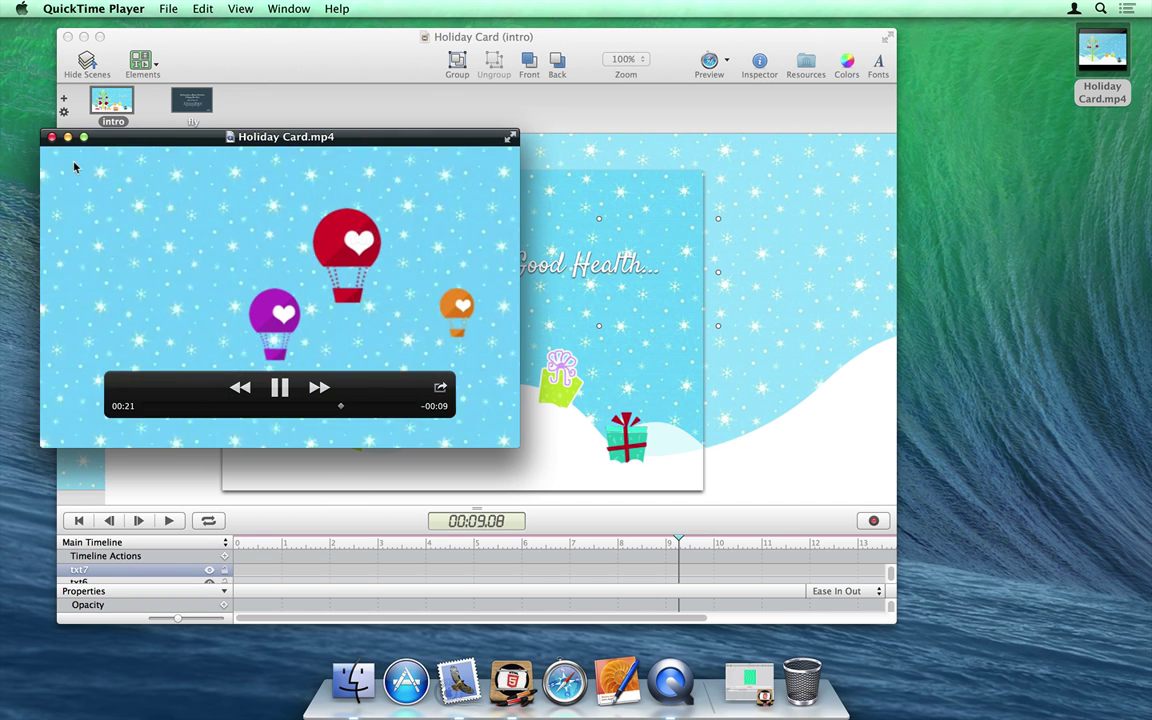
left_click(52, 137)
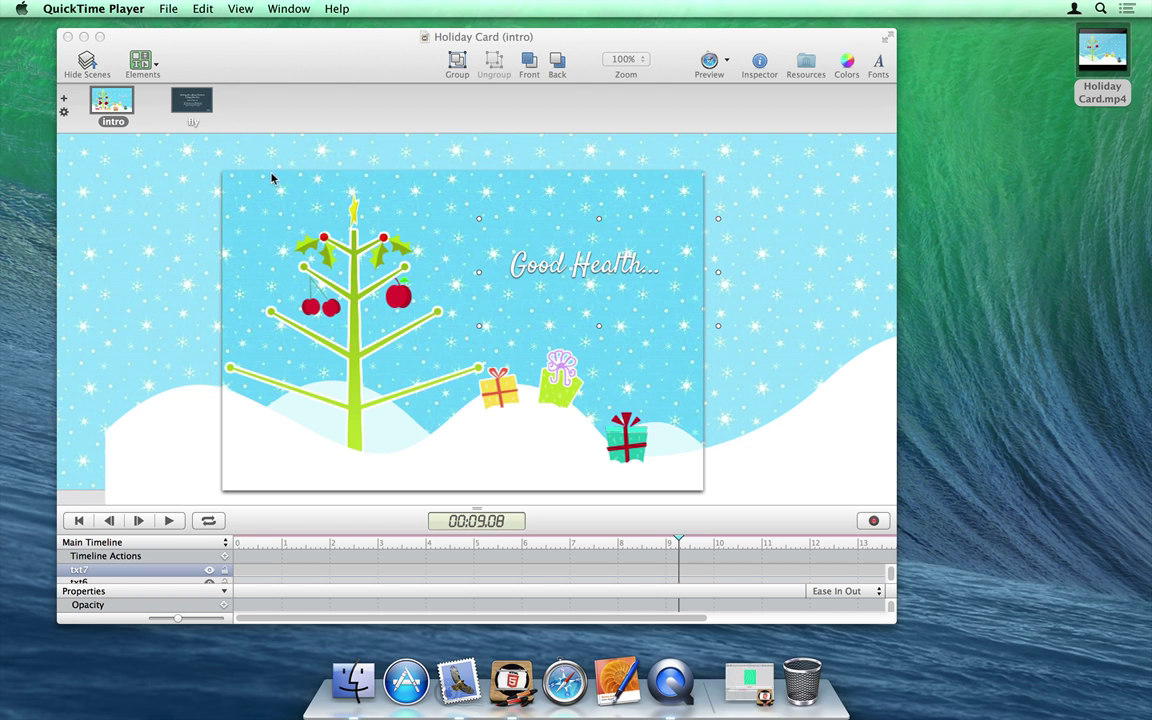
Step: Restore the circles document, export it as the animated GIF circles.gif to the Desktop, then bring Mail forward
left_click(750, 683)
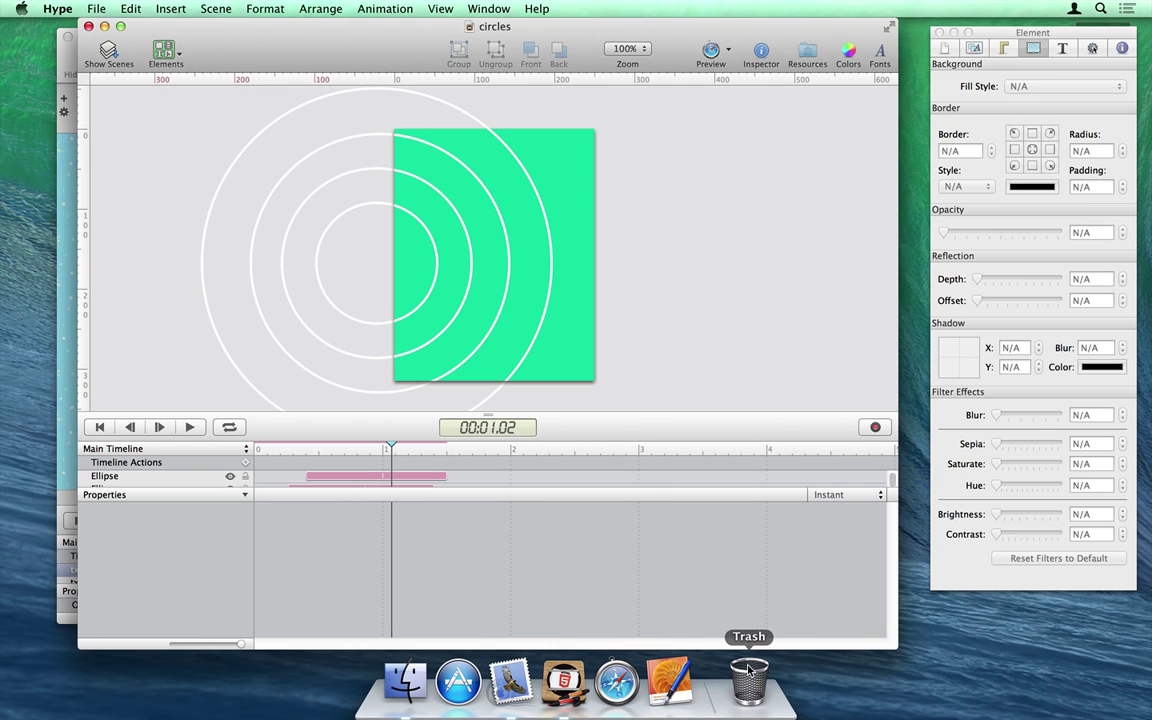
left_click(96, 9)
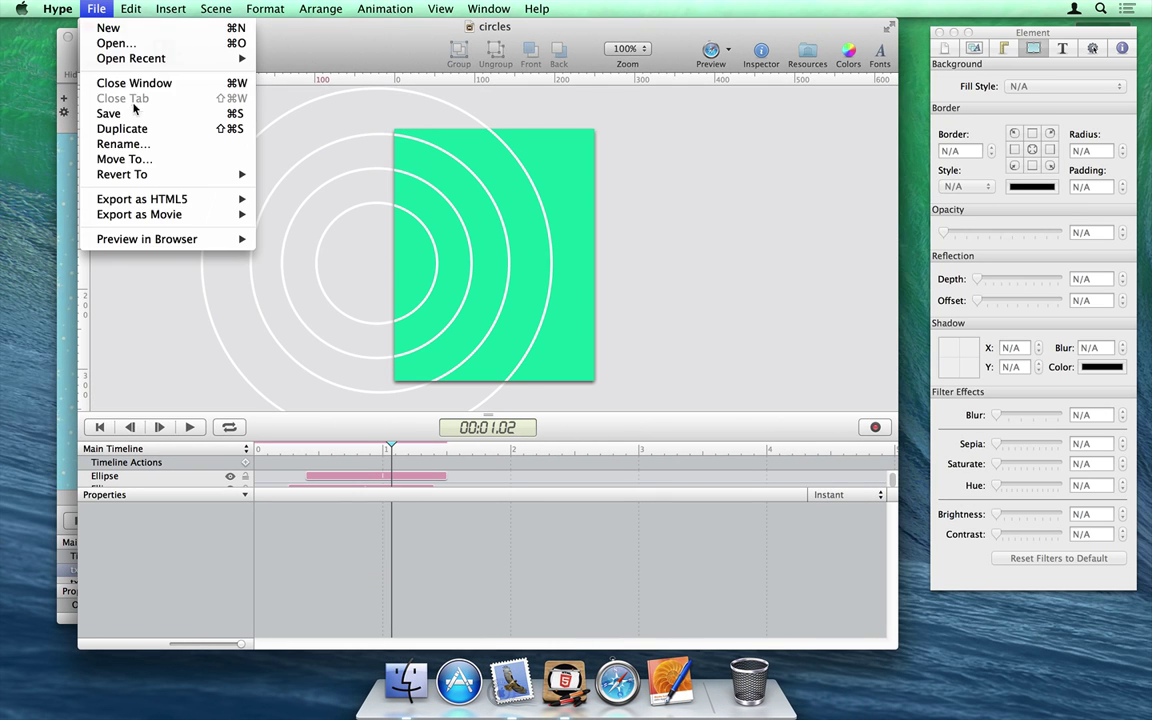
mouse_move(232, 218)
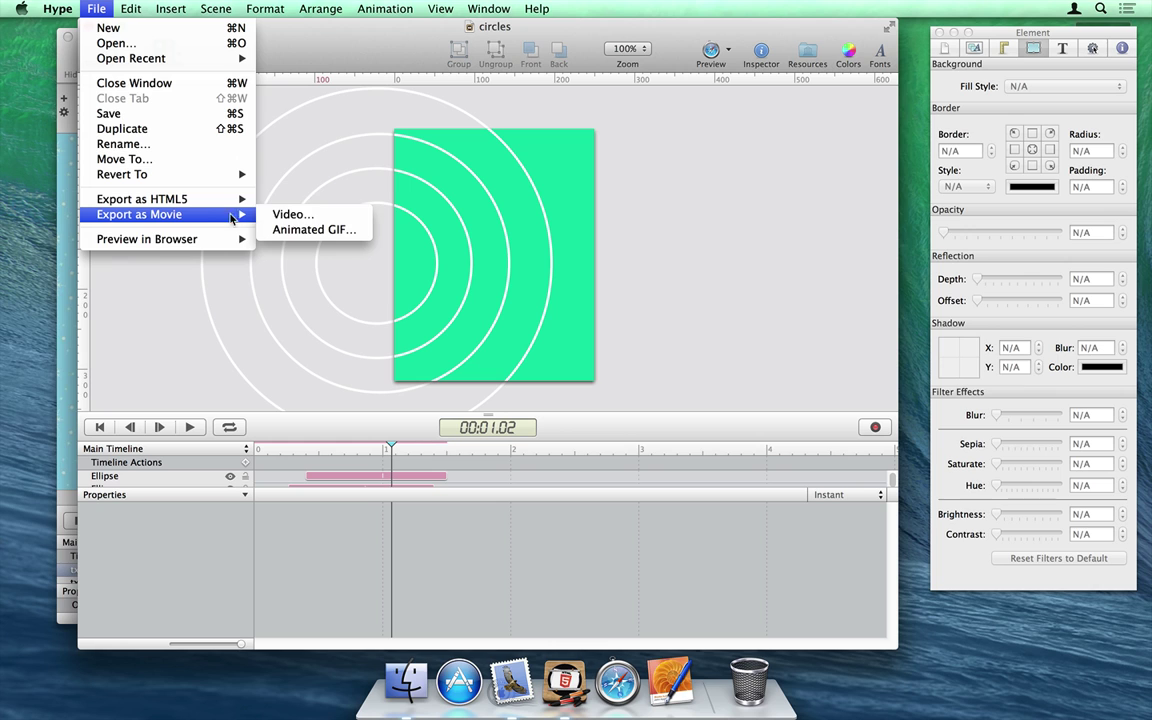
left_click(365, 234)
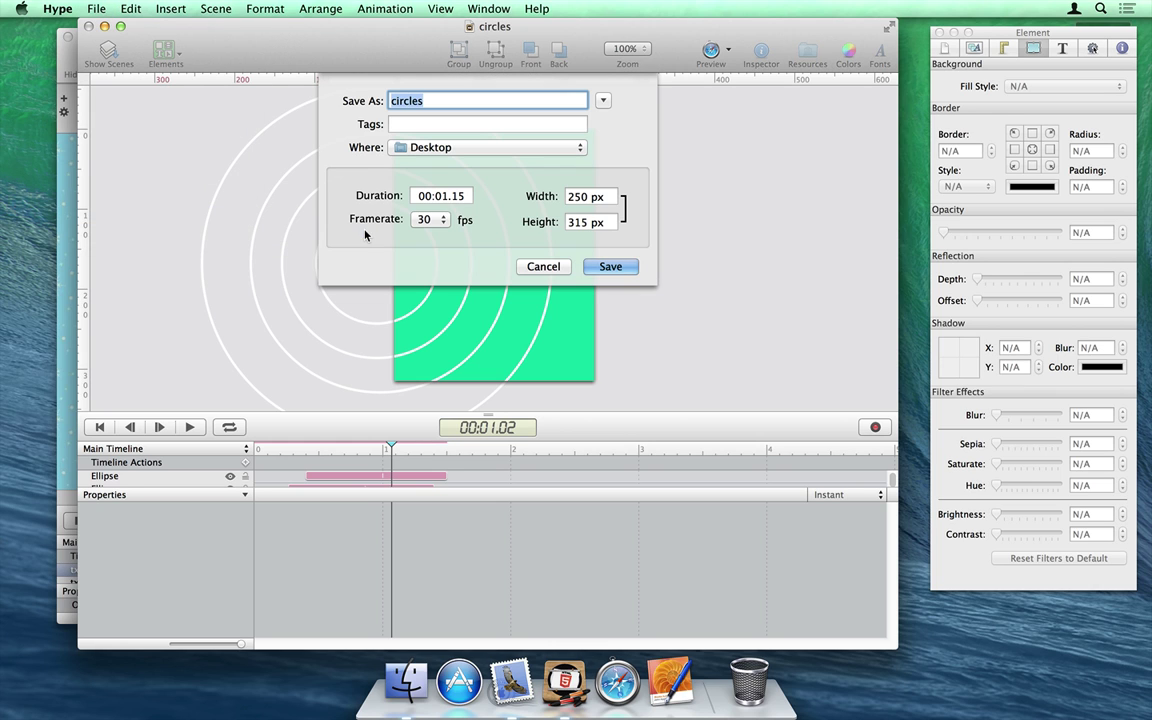
left_click(607, 267)
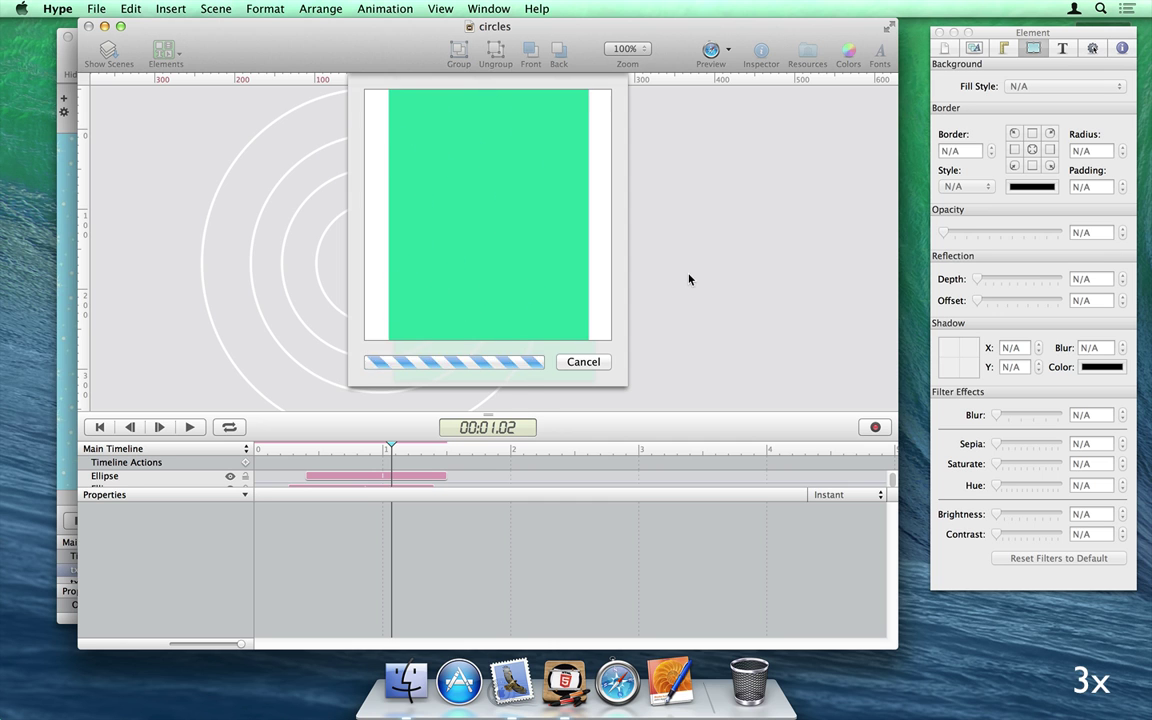
left_click(510, 682)
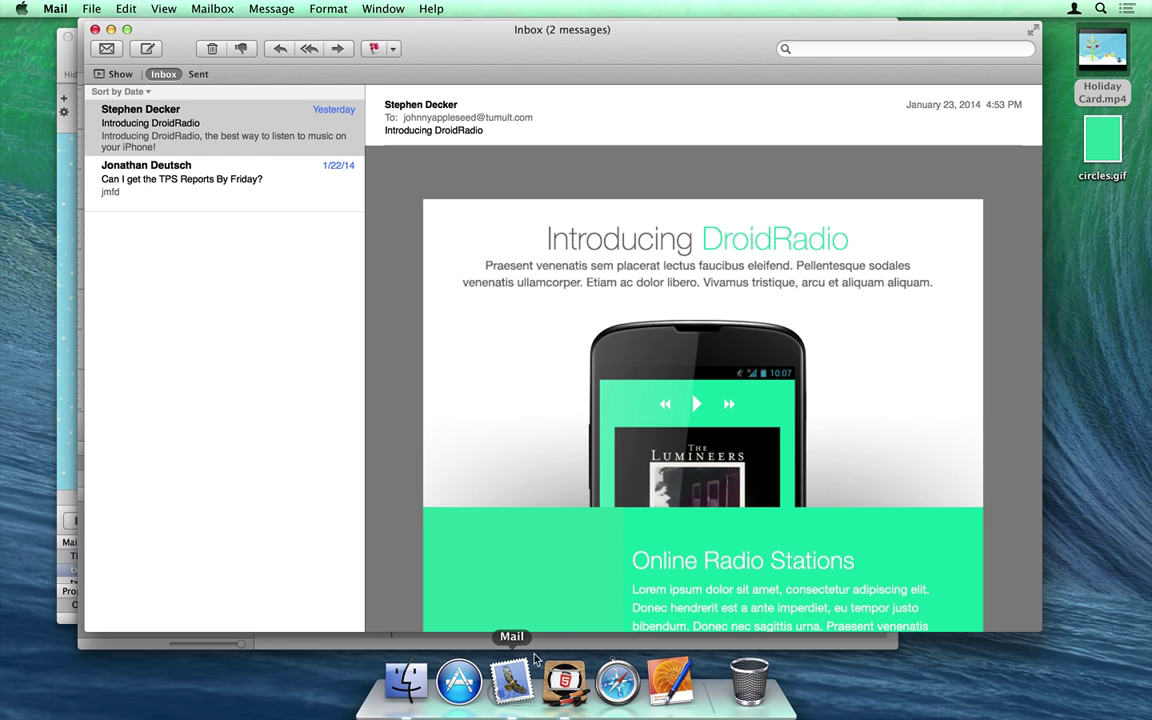
Step: Scroll through the Introducing DroidRadio email to see the embedded circles animation, then switch to Safari
scroll(650, 318, "down", 2)
scroll(650, 318, "down", 2)
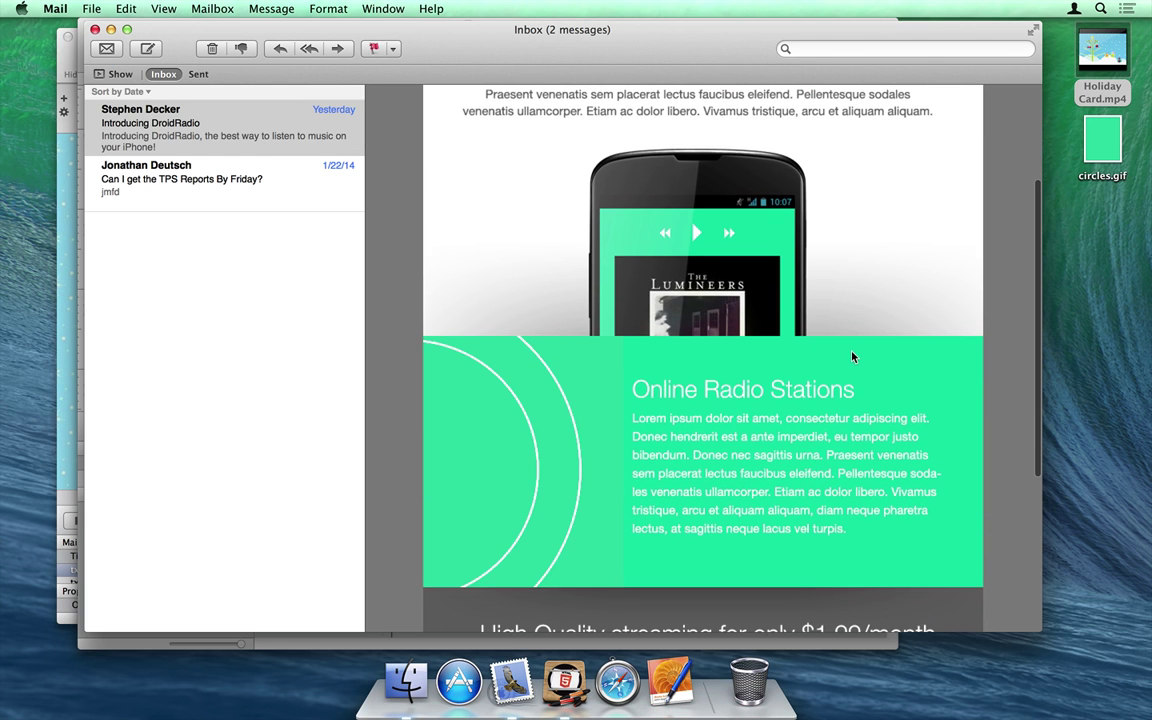
scroll(851, 357, "down", 3)
scroll(851, 357, "down", 2)
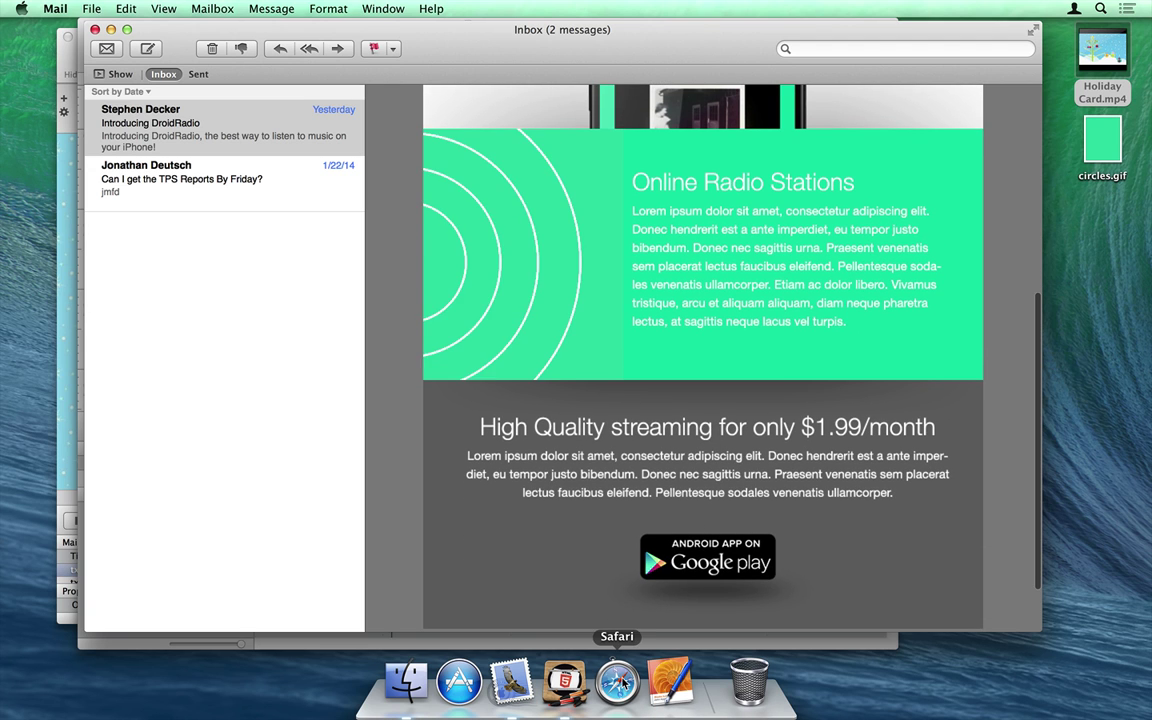
left_click(620, 682)
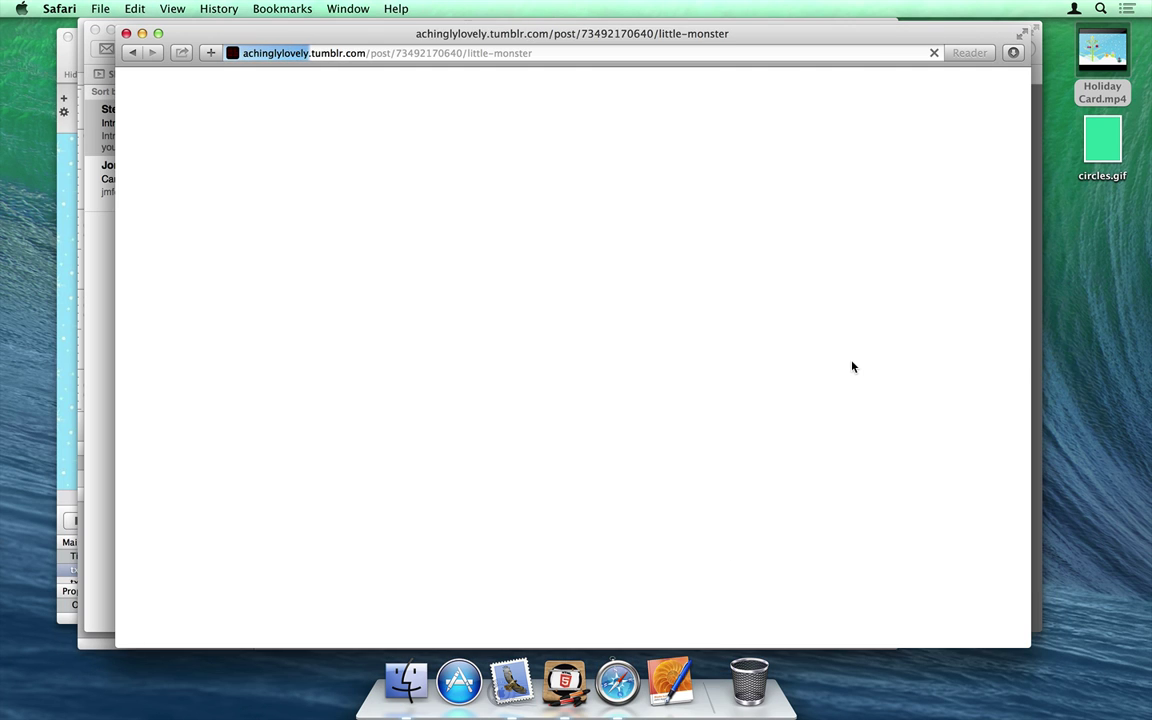
Step: Scroll down the Tumblr page to show the post title and its animated GIF
scroll(852, 367, "down", 5)
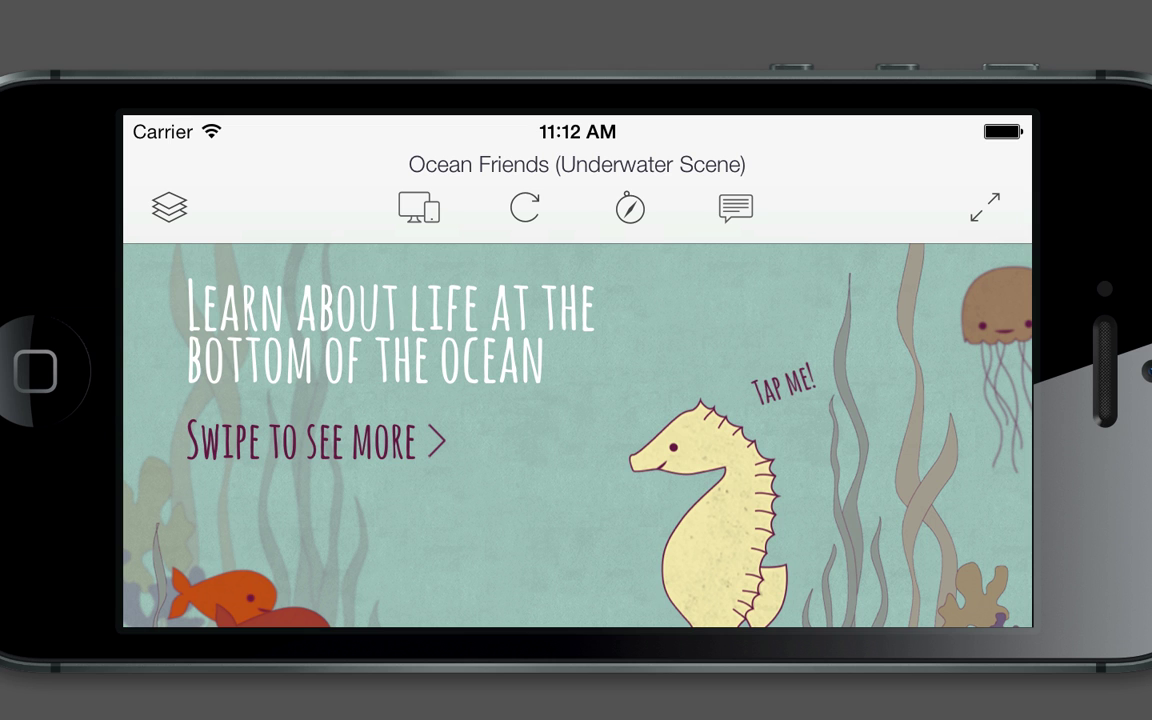
left_click(734, 212)
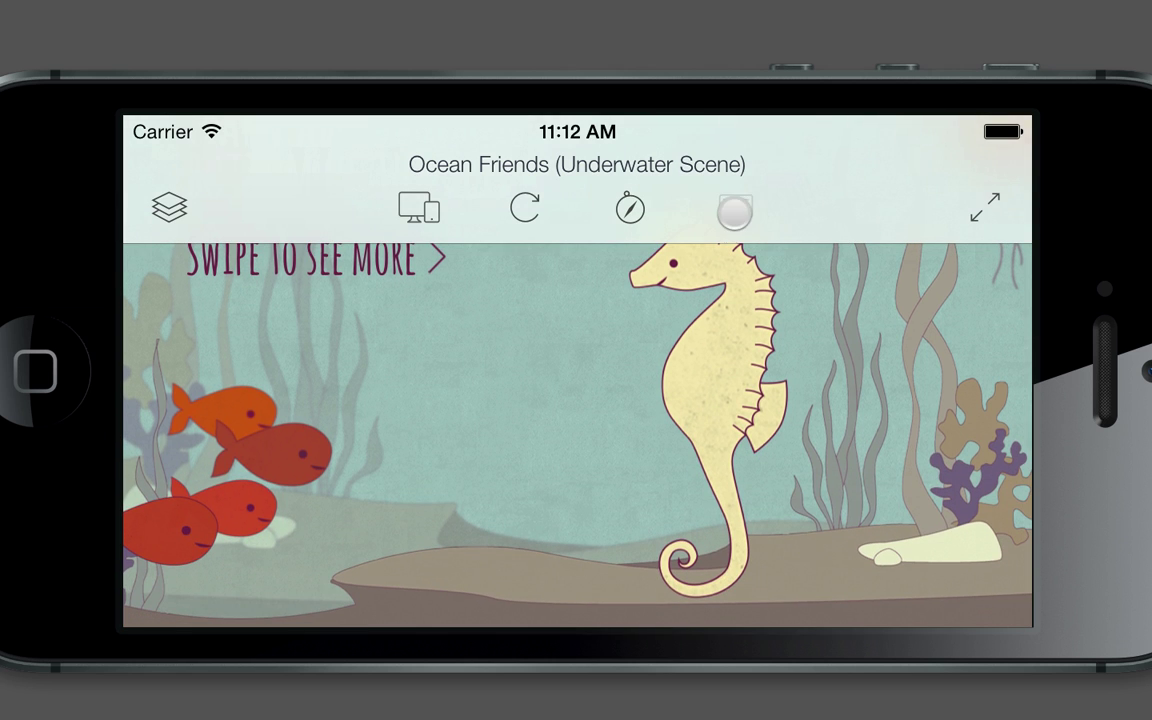
left_click(984, 453)
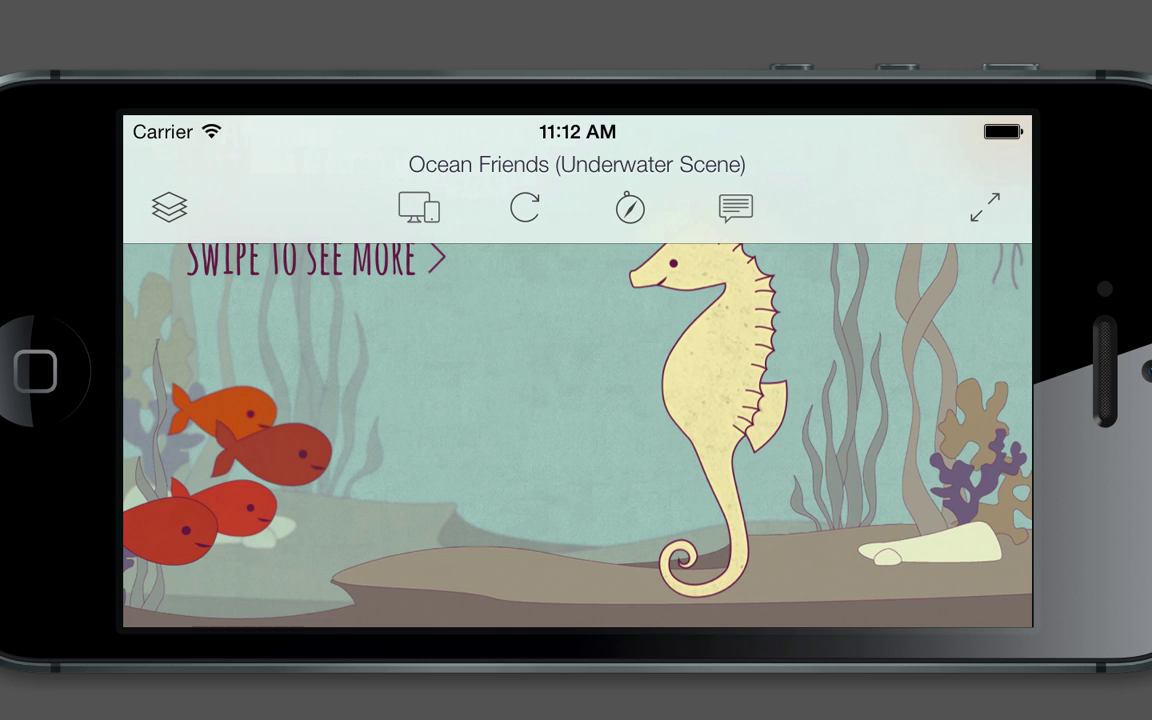
left_click(984, 207)
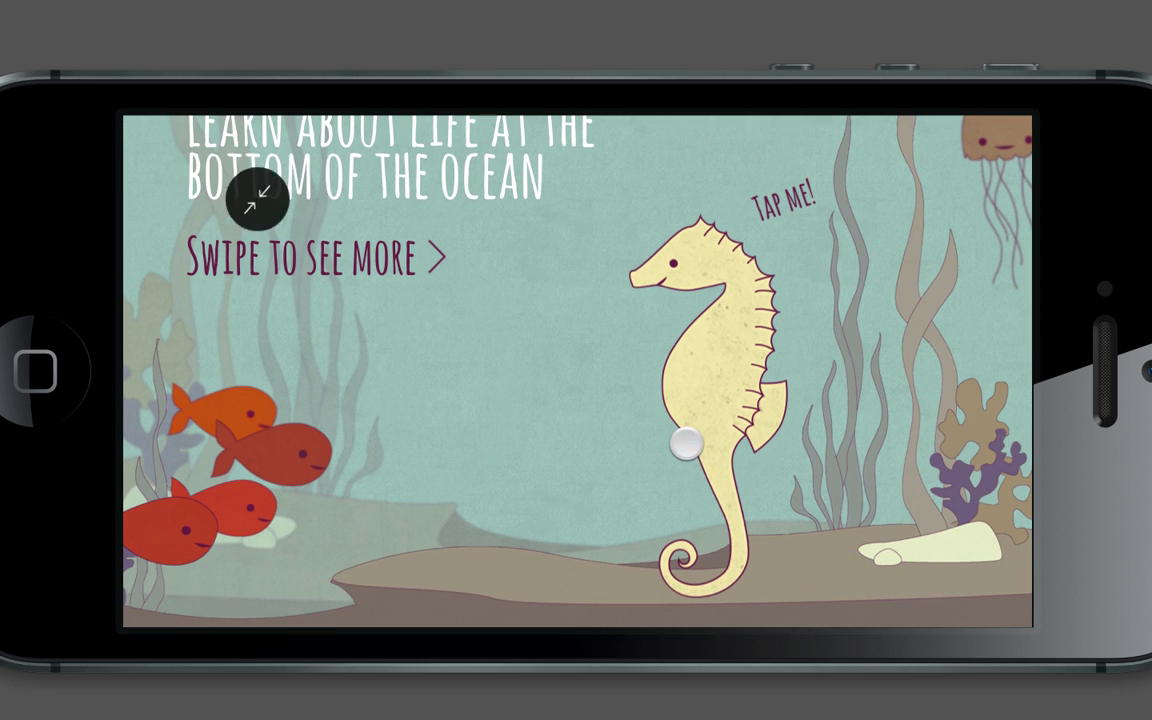
left_click(172, 165)
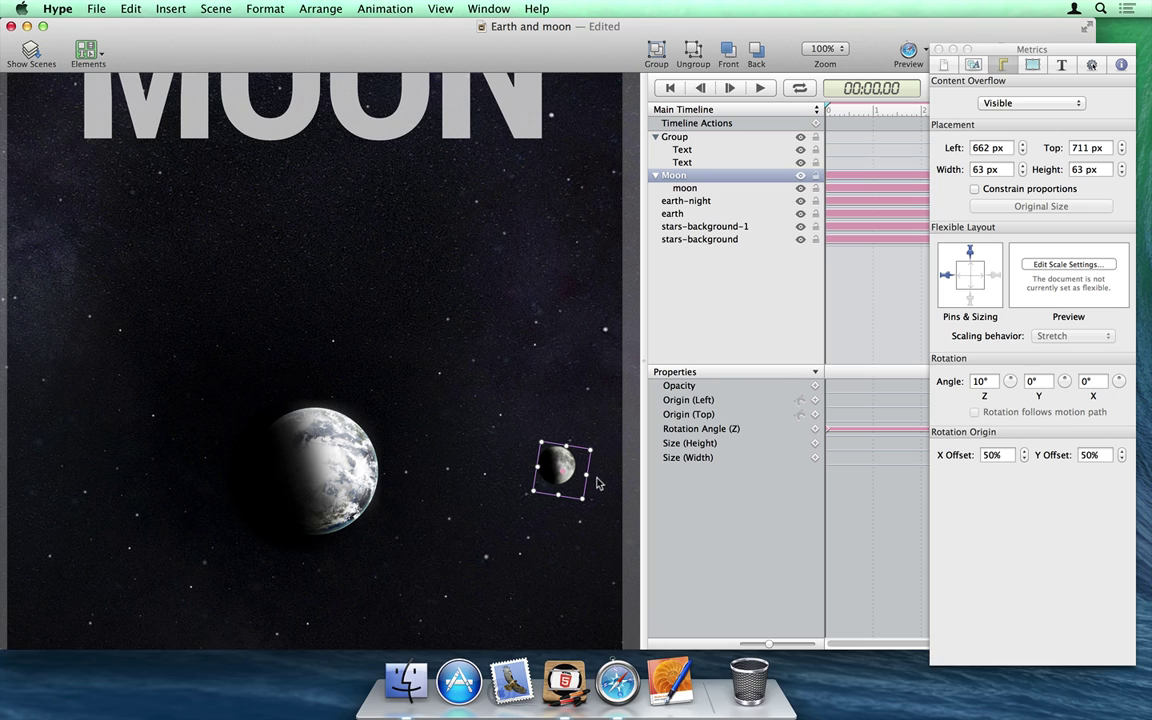
Step: Move the moon's rotation origin off to its left, then preview the Earth and moon orbit in Safari
key("super")
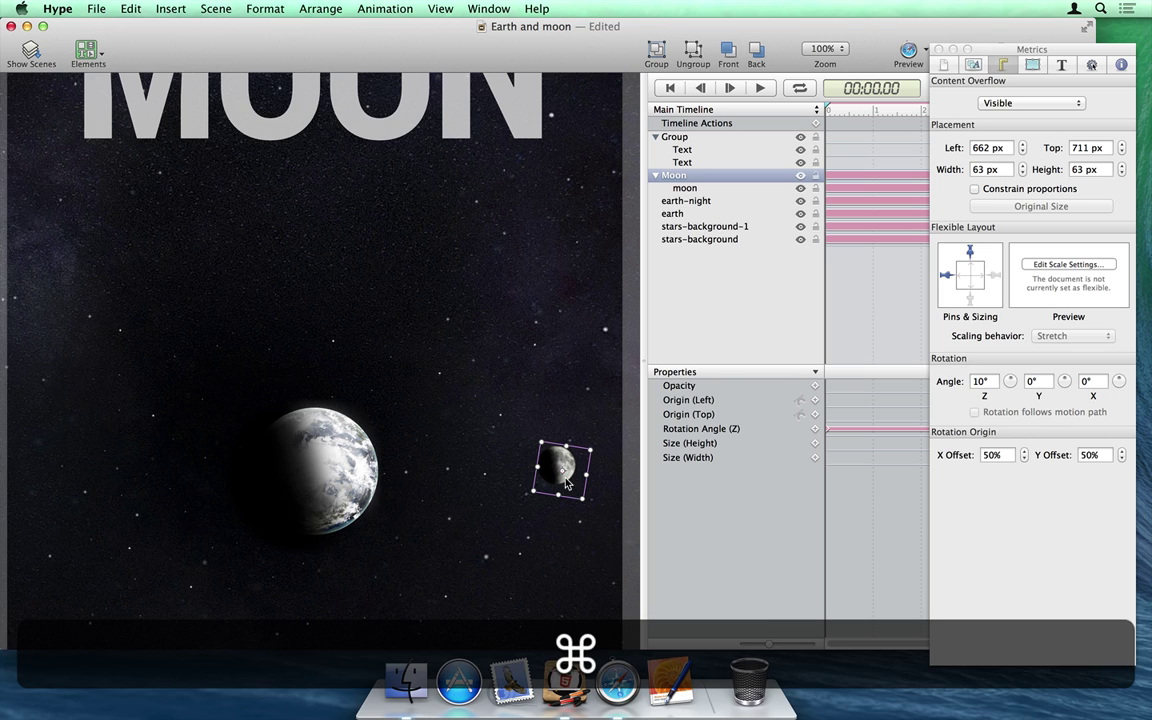
left_click_drag(563, 476, 313, 476)
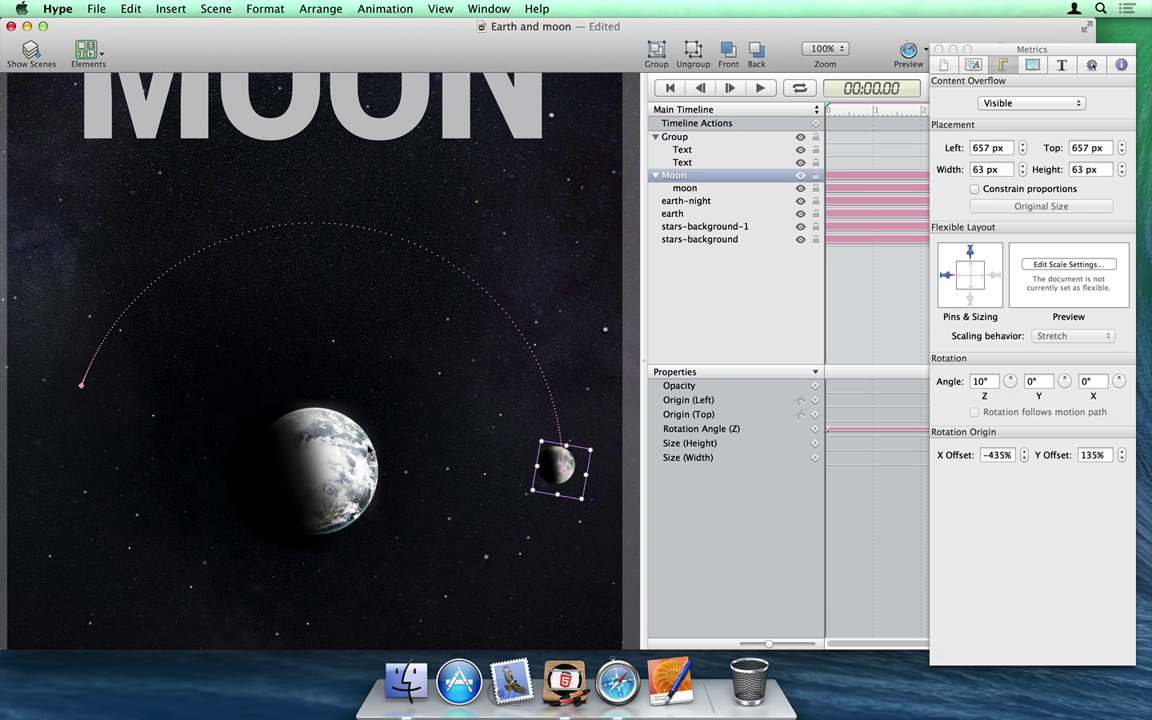
left_click(908, 50)
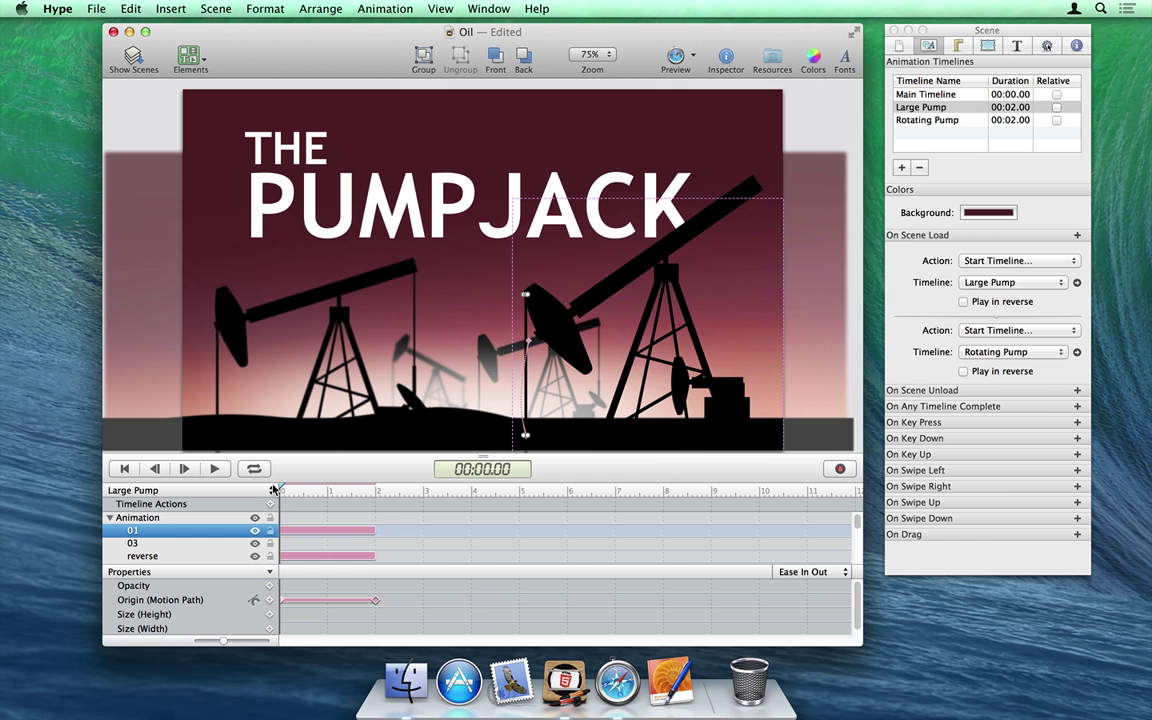
Step: At 2 seconds, add a Continue Timeline action playing Large Pump in reverse, then test it
left_click_drag(280, 489, 376, 489)
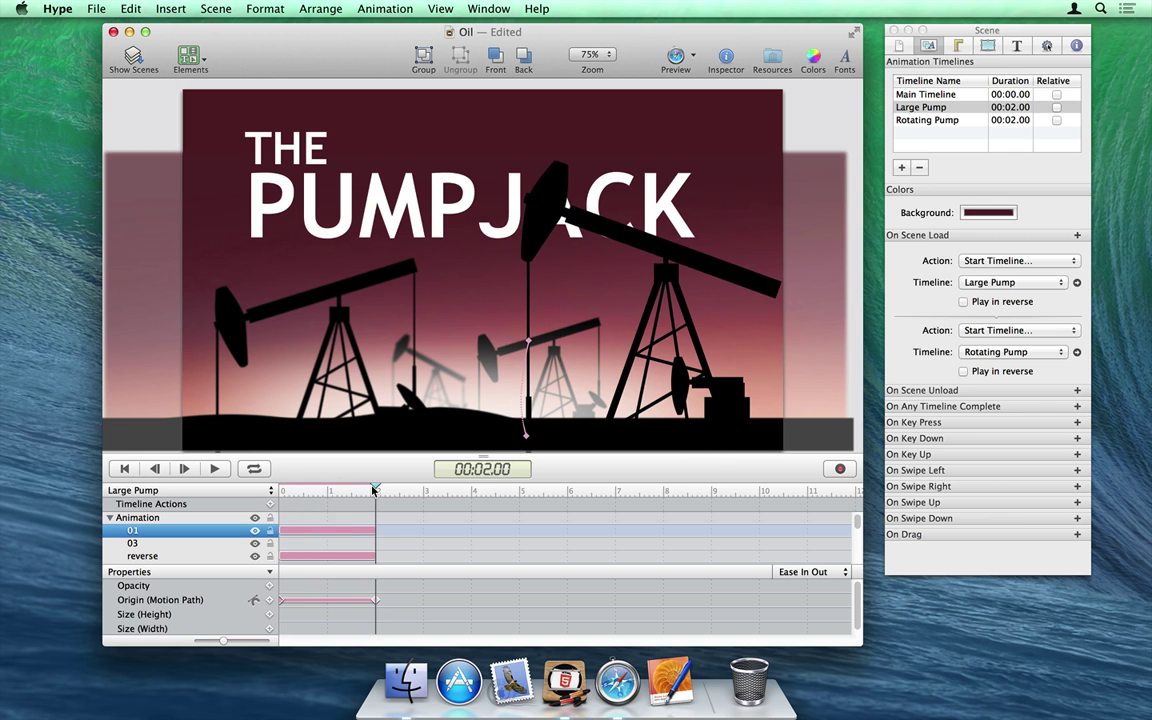
left_click(271, 504)
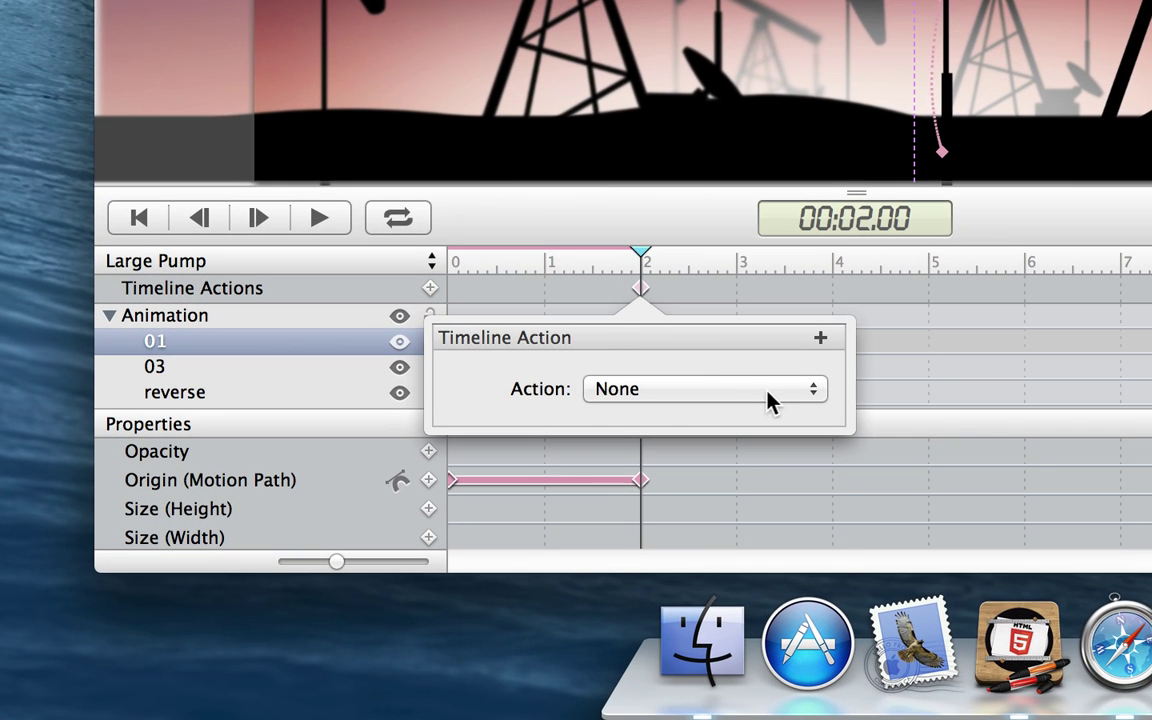
left_click(437, 559)
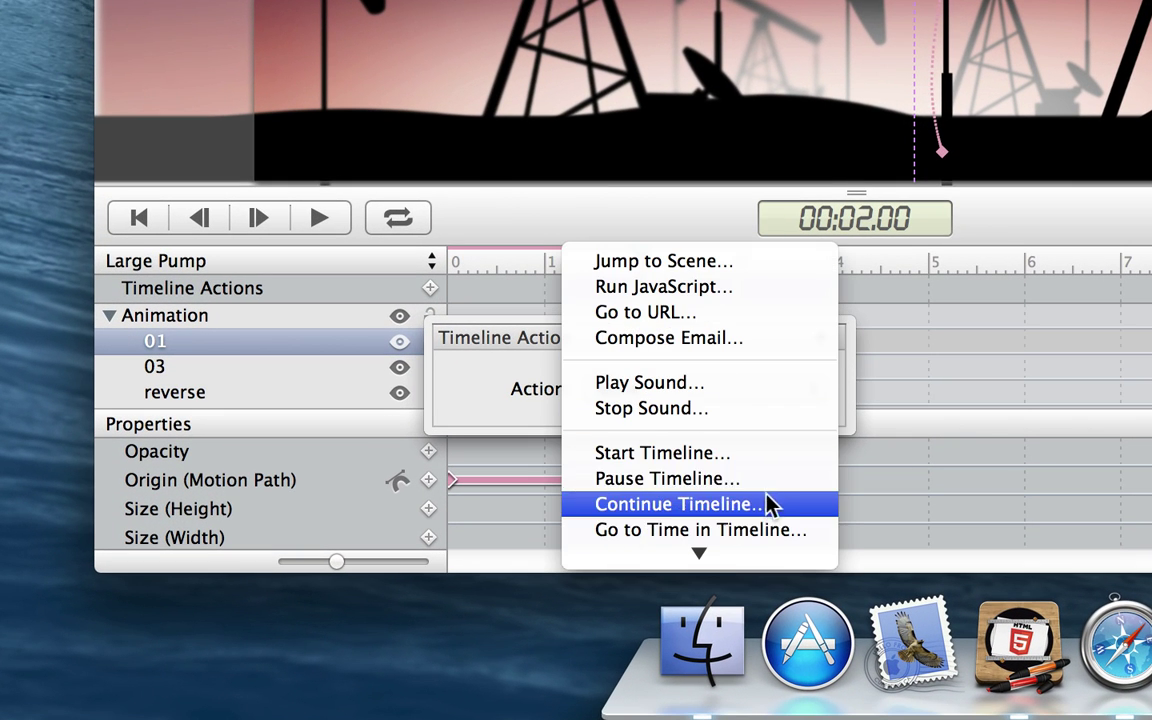
left_click(792, 512)
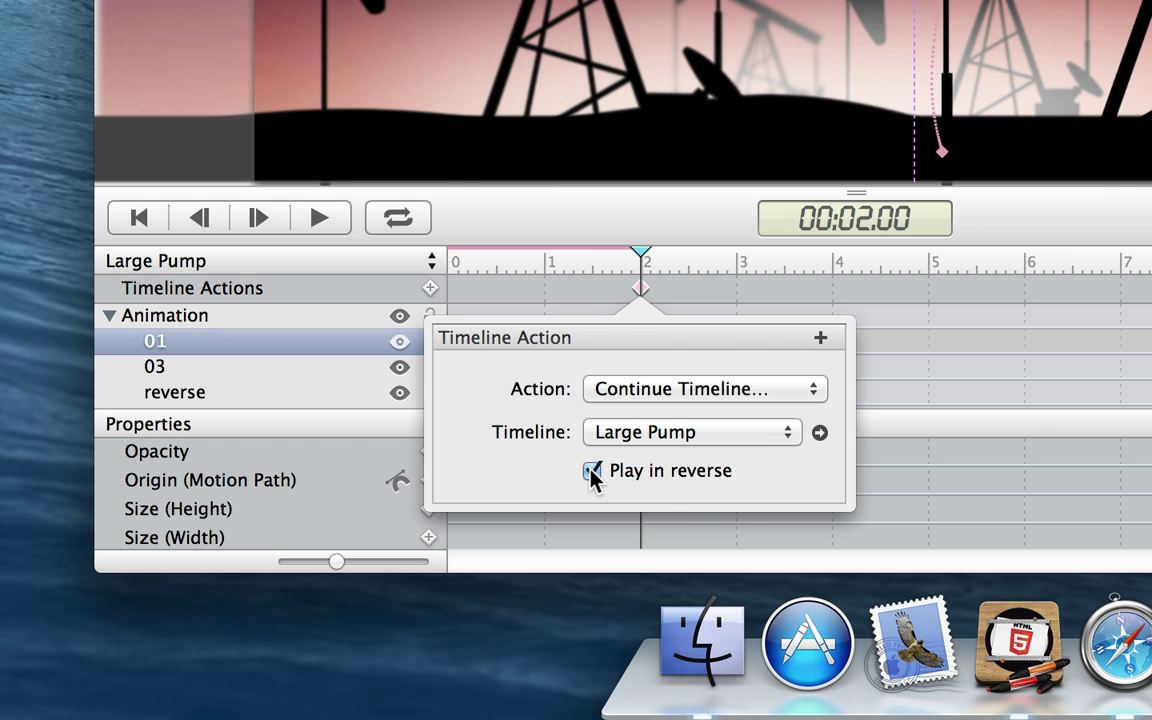
left_click(586, 283)
key("space")
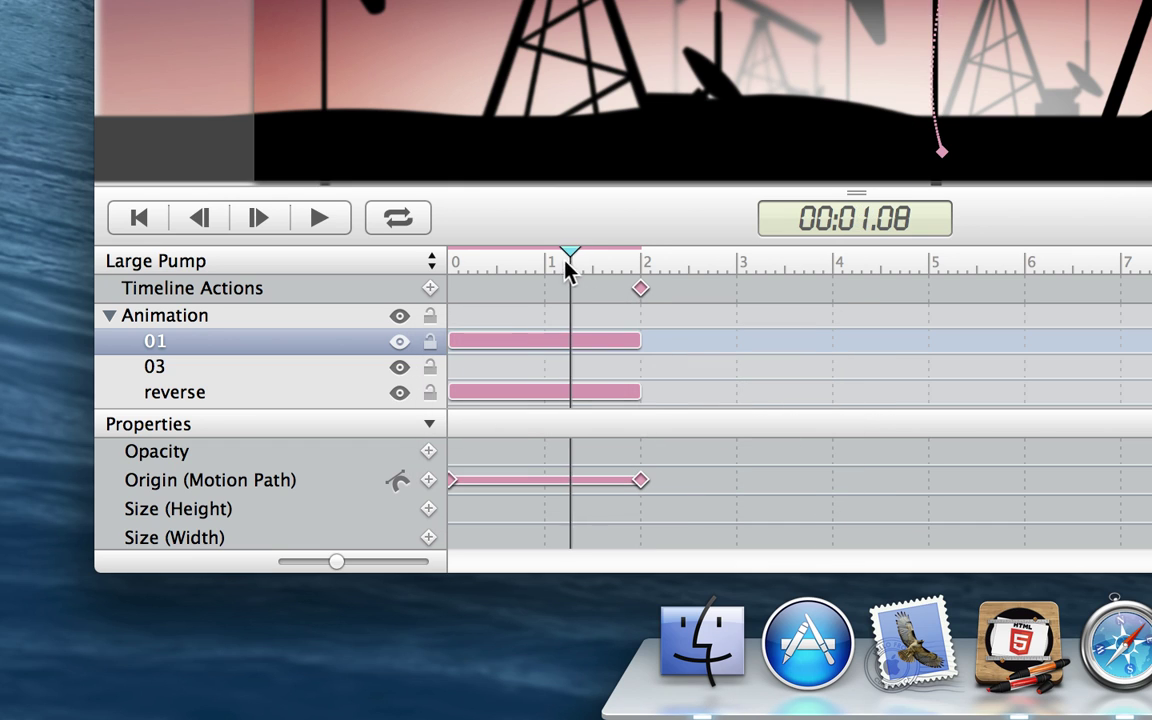
Step: At 0 seconds, add a Continue Timeline action that plays Large Pump forward again
left_click(429, 288)
left_click(506, 391)
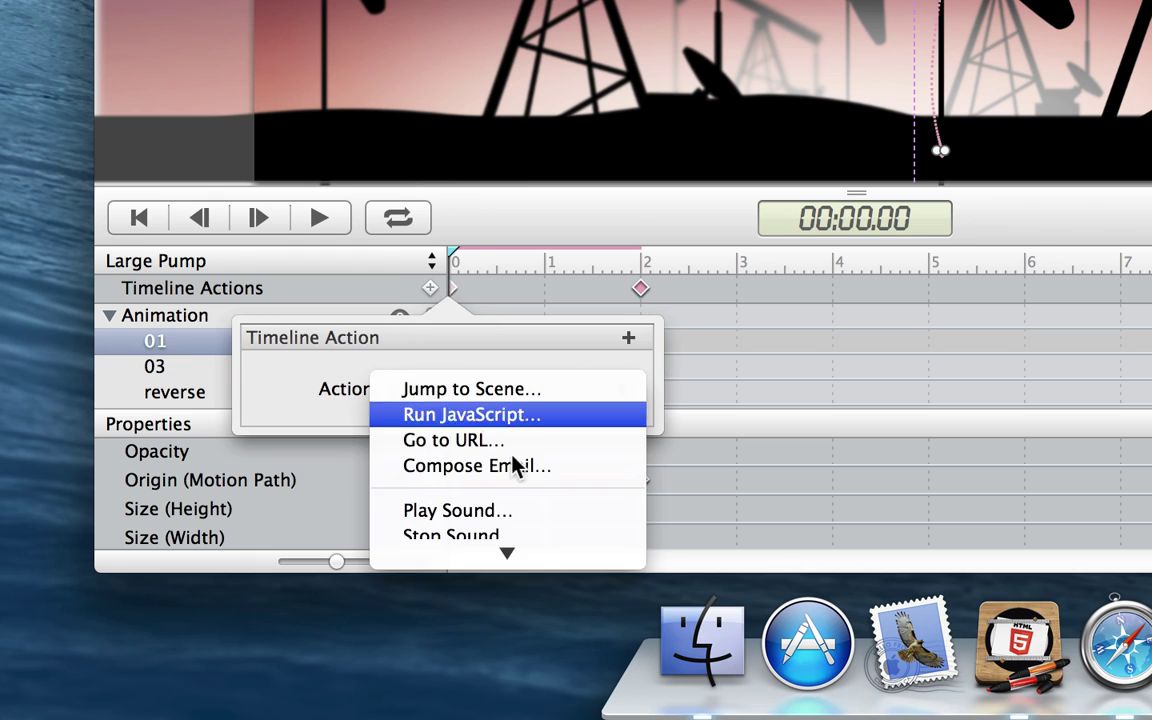
left_click(604, 483)
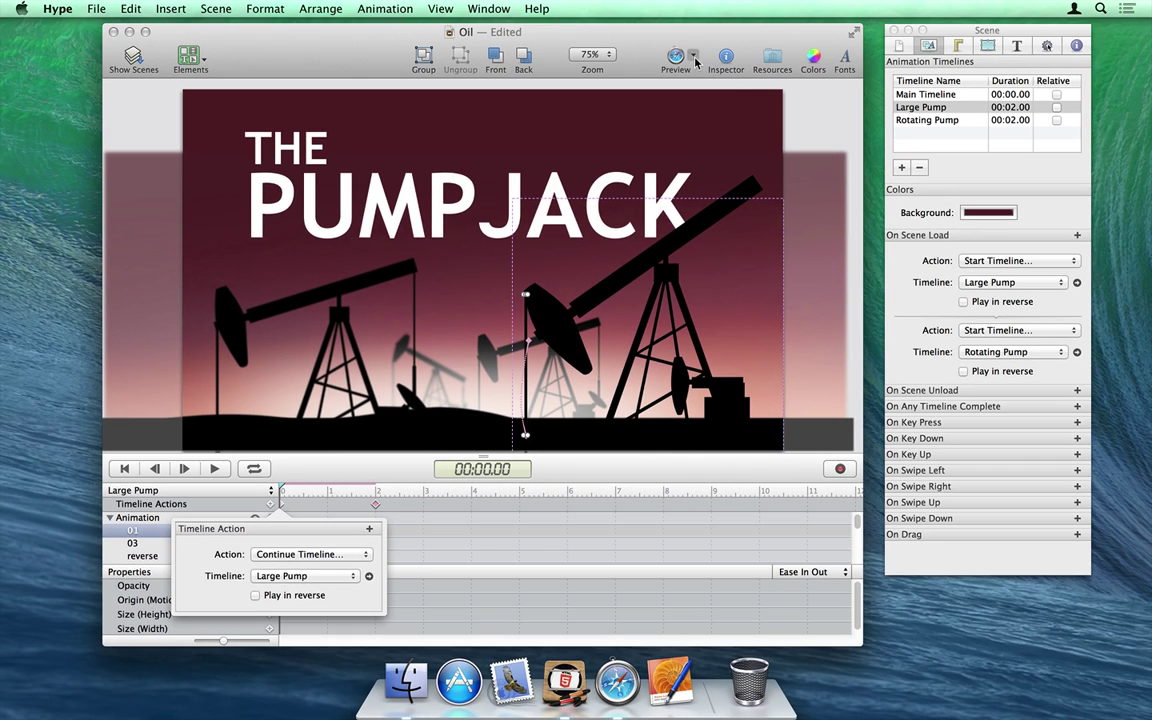
left_click(684, 60)
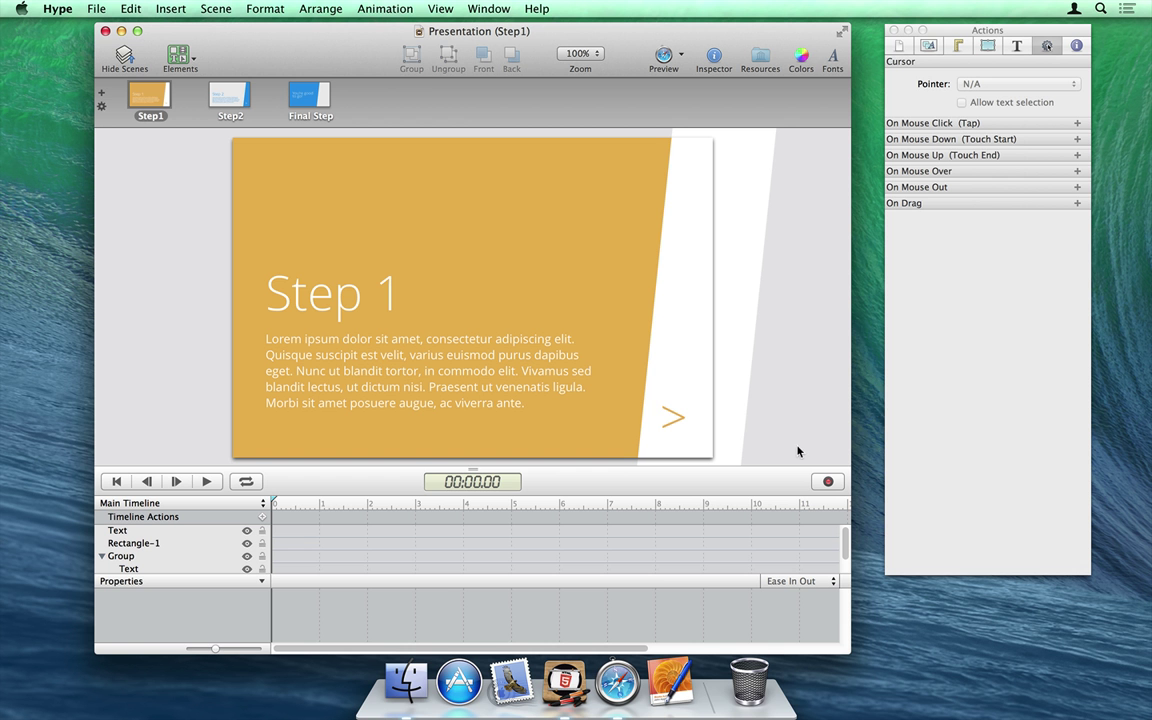
Step: Shorten the Step 1 arrow's transition to 0.3 seconds and enter 3 for Step 2's duration
left_click(680, 422)
left_click_drag(1003, 214, 972, 214)
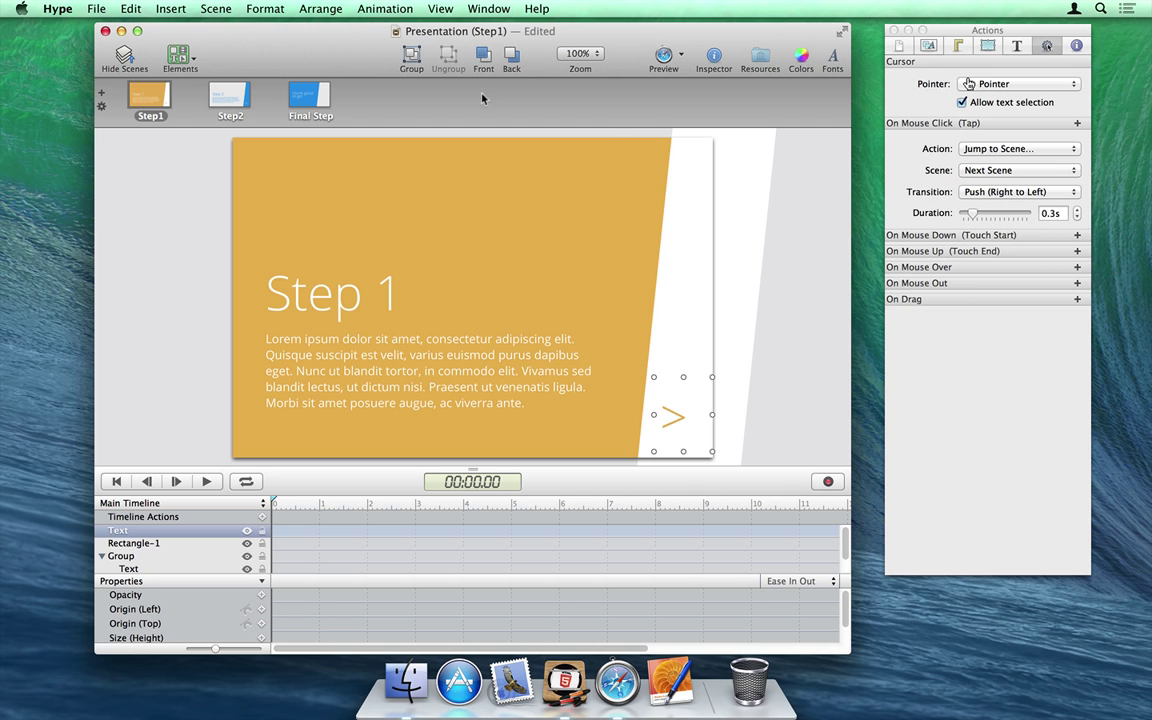
left_click(226, 99)
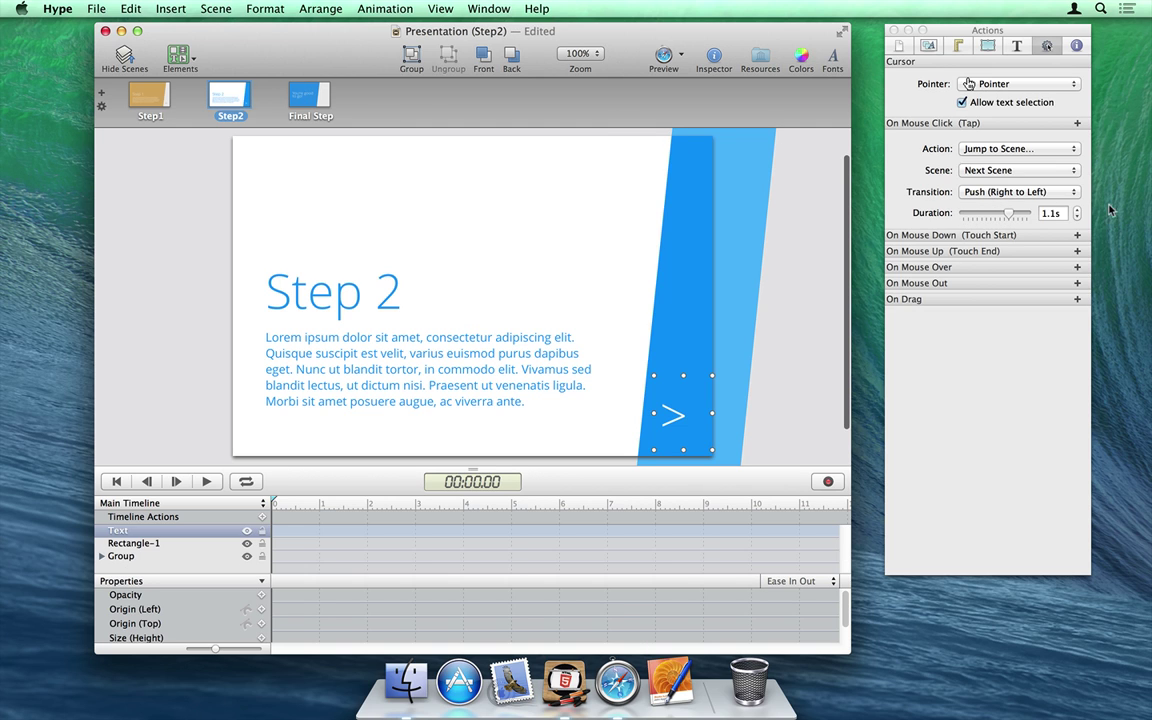
left_click(1045, 214)
type("3")
key("Return")
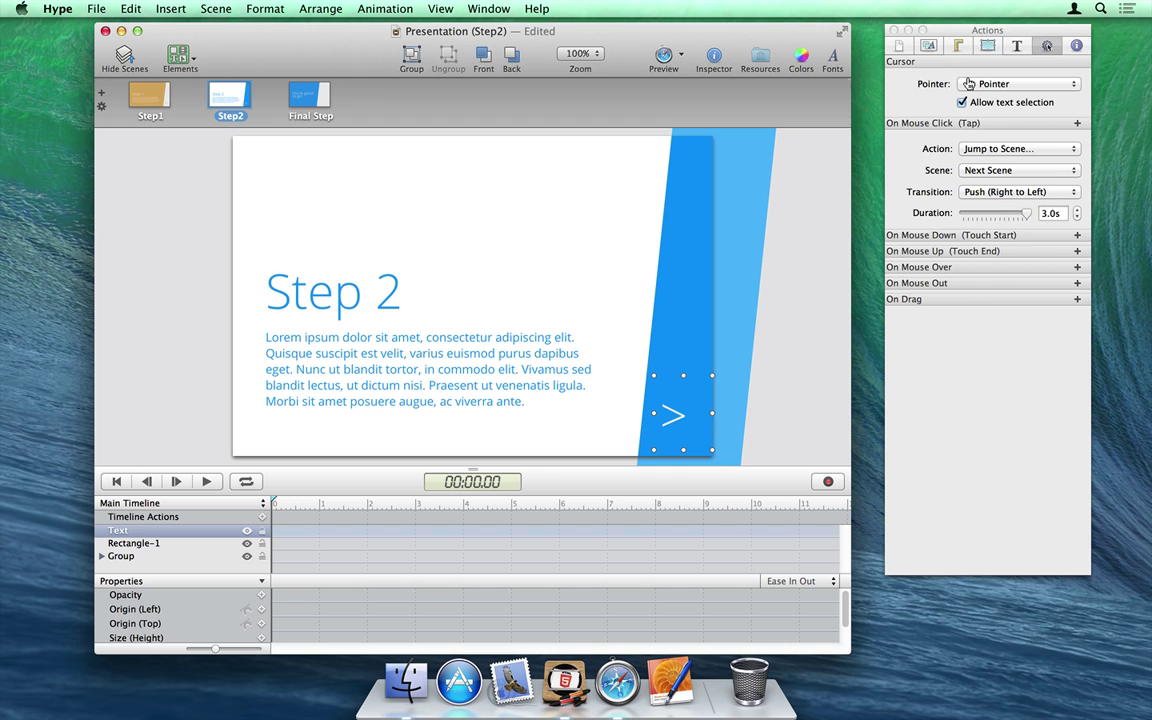
Step: Preview in Safari, advance through Step 2 to the final slide, then rotate Phantom Zone's Z and Y
left_click(661, 60)
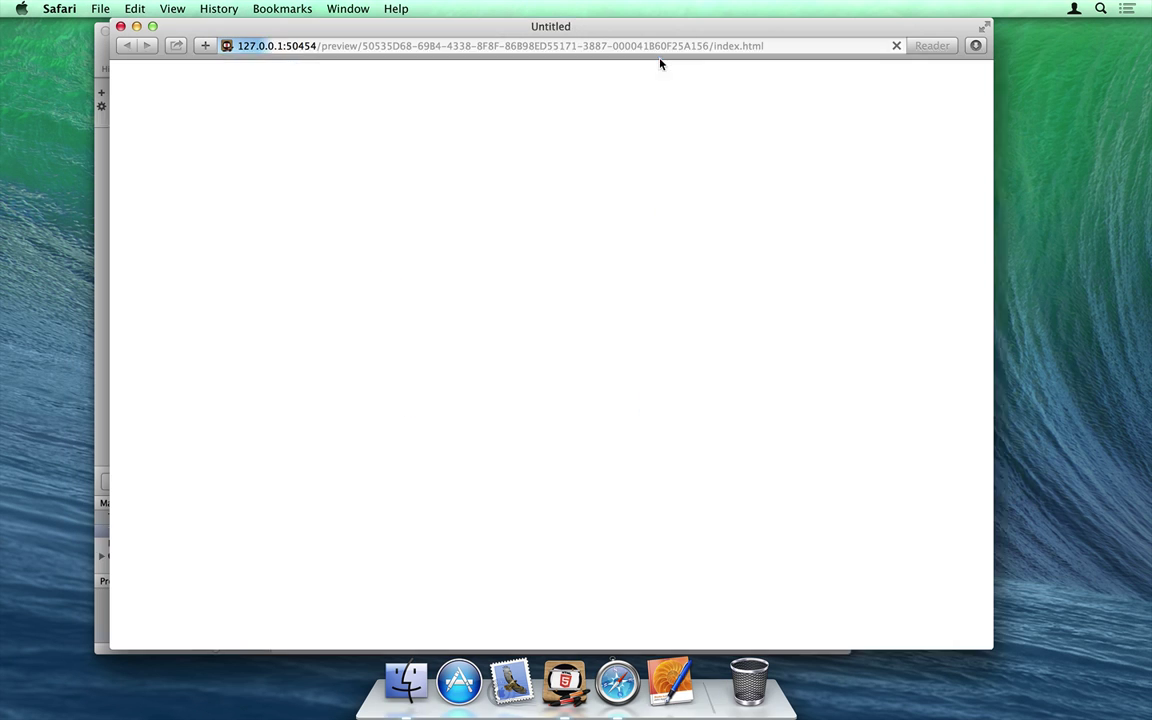
left_click(952, 612)
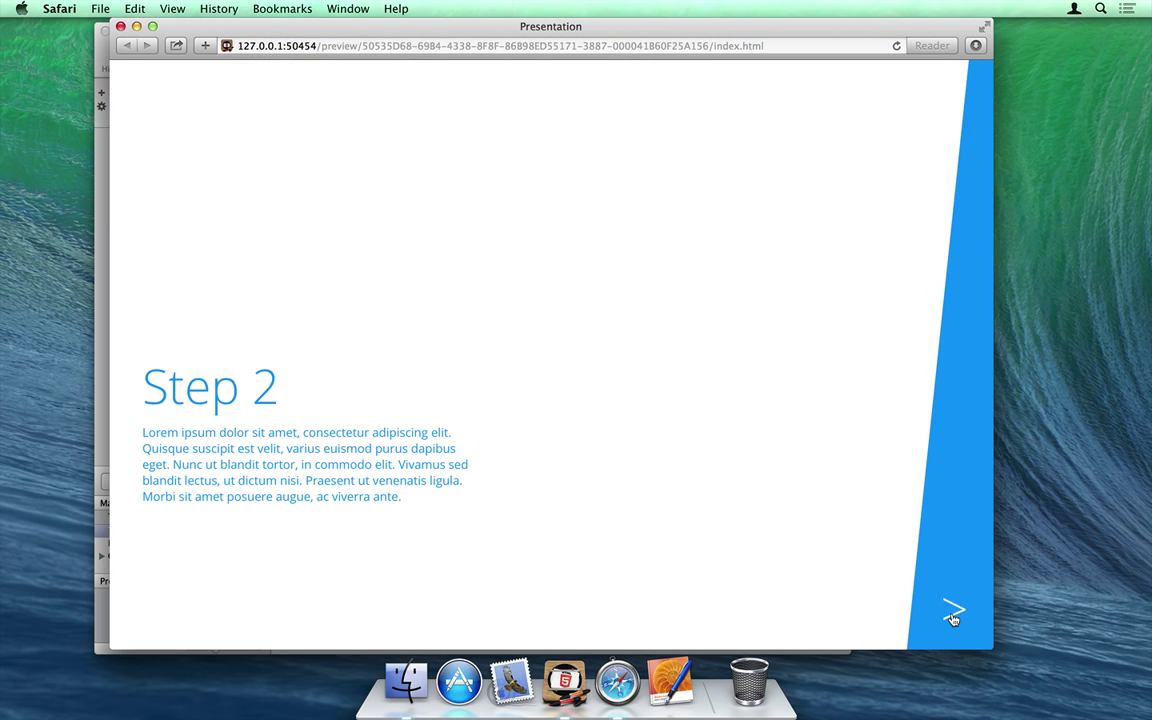
left_click(952, 615)
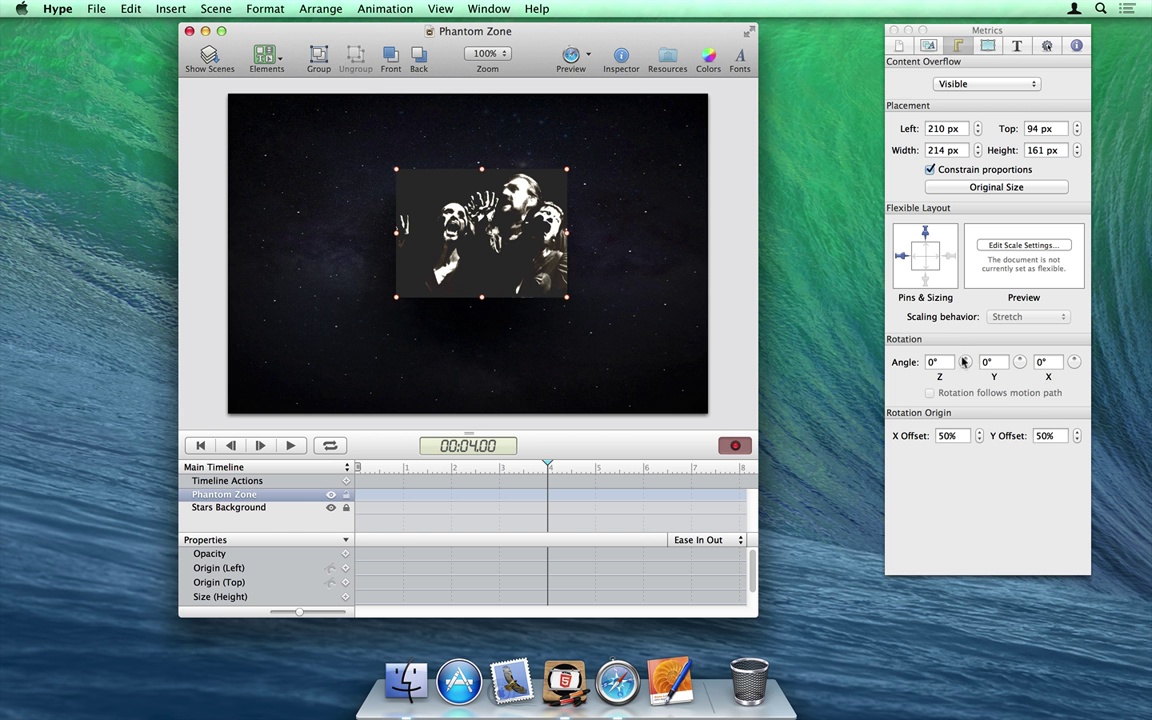
left_click_drag(965, 362, 1078, 362)
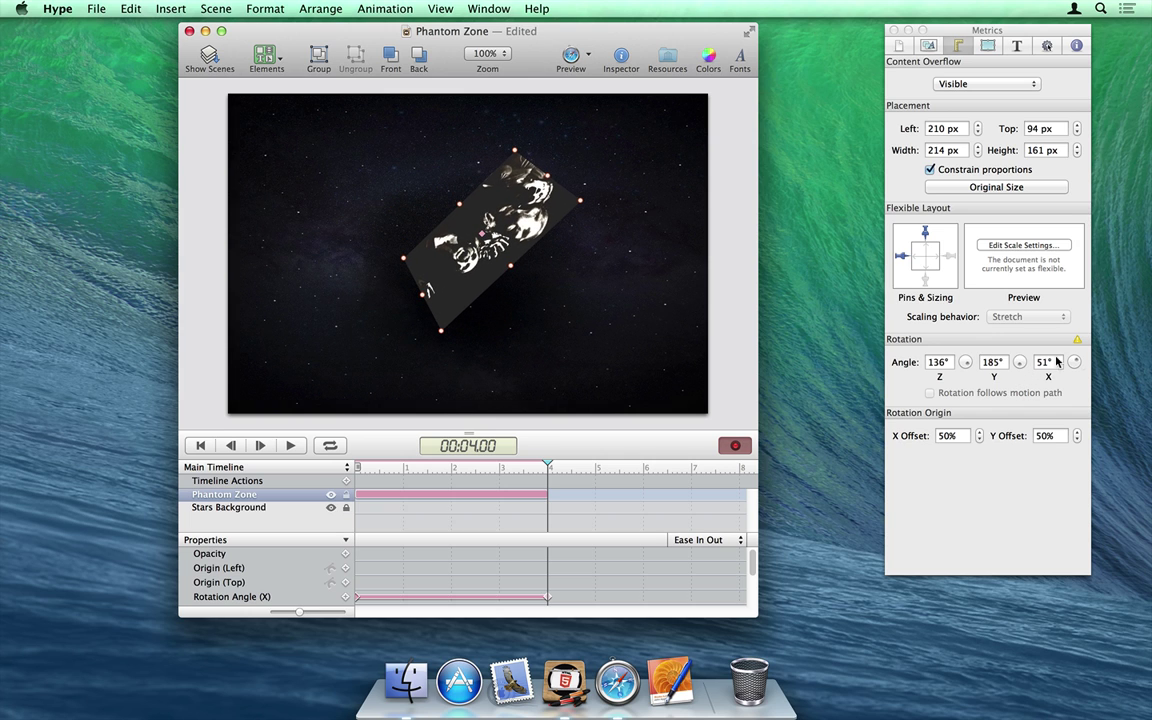
Step: Drag Phantom Zone up and to the right at 4 seconds, then preview the animation
left_click_drag(444, 244, 545, 214)
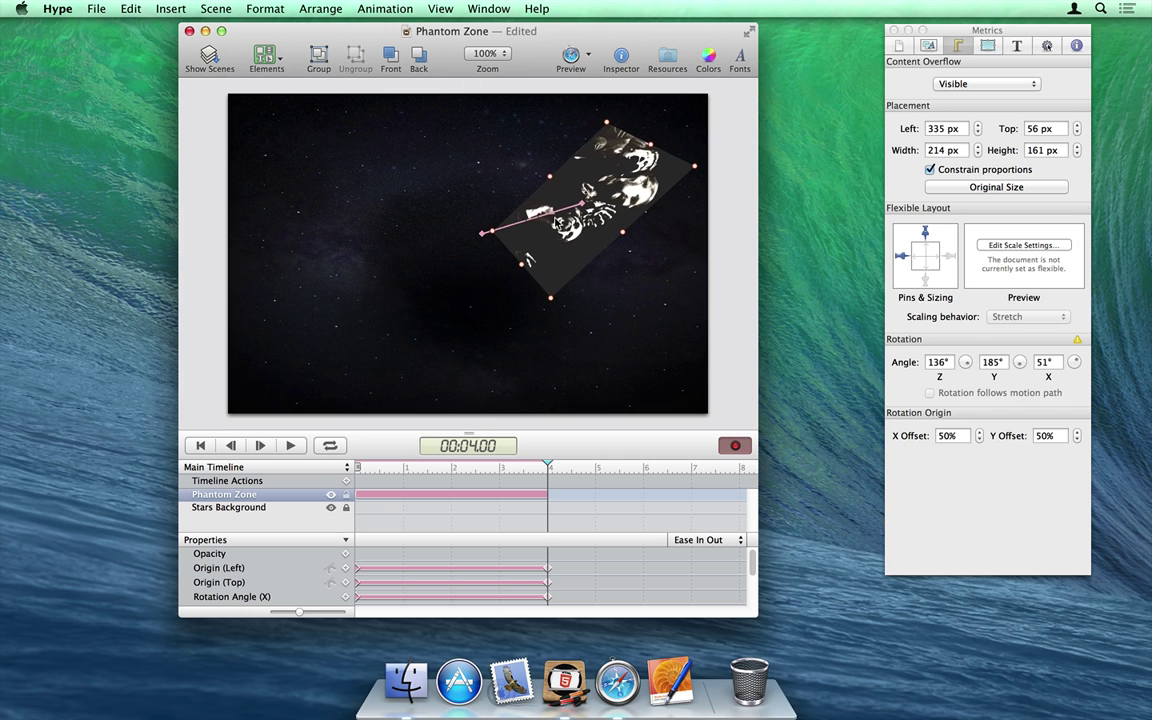
left_click(571, 55)
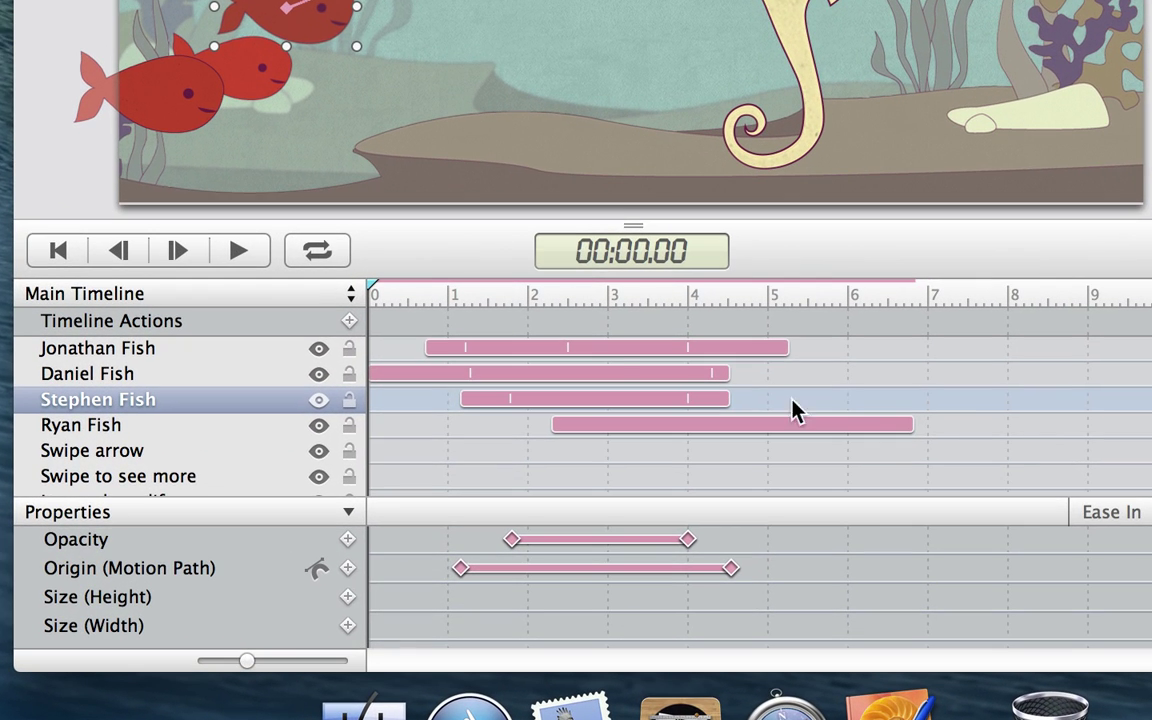
left_click_drag(378, 296, 688, 292)
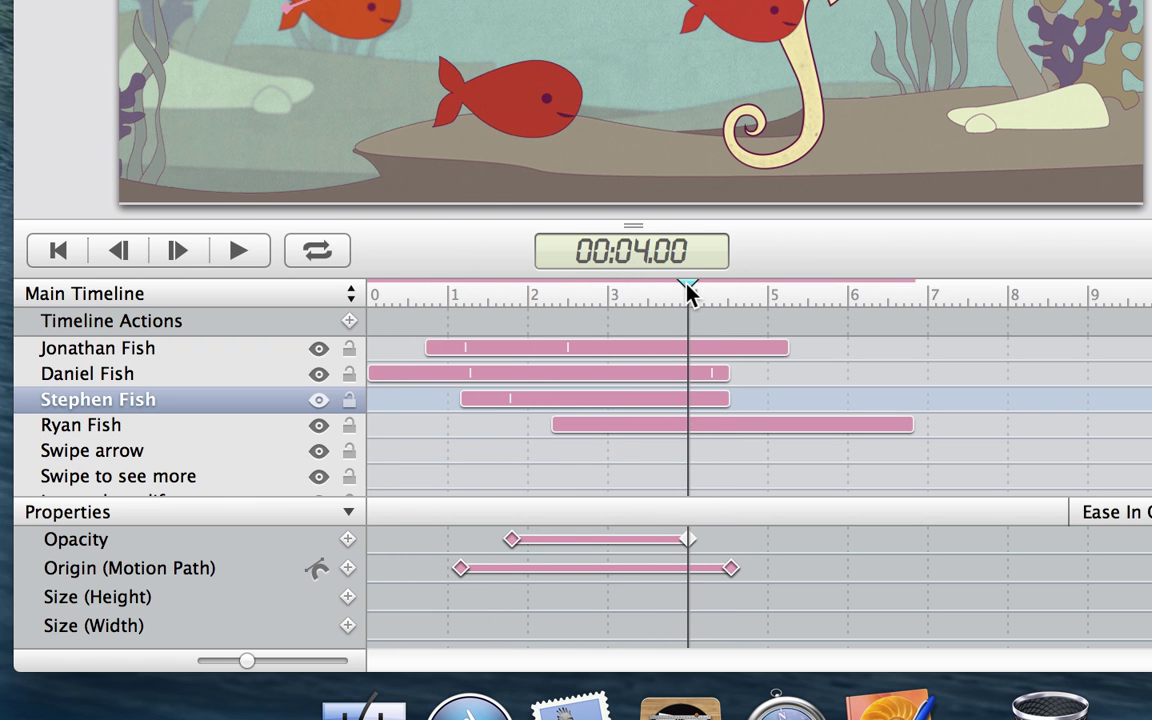
left_click(645, 545)
key("Right")
key("Right")
key("Right")
key("Right")
key("Right")
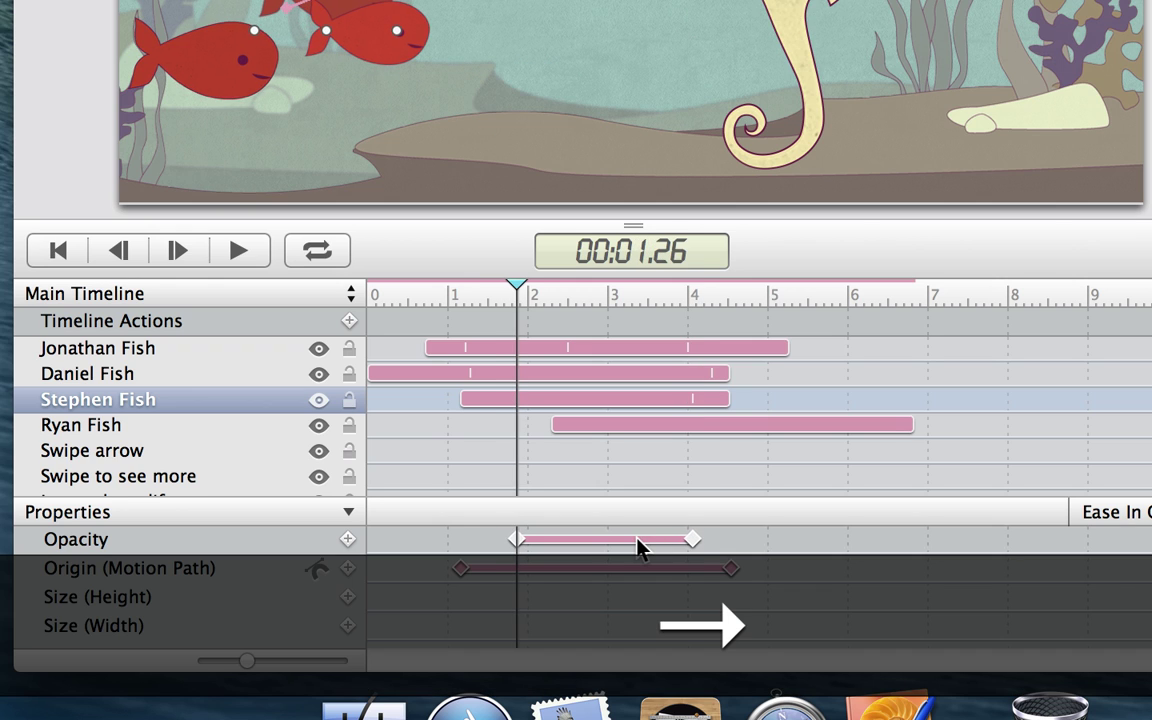
key("Right")
key("Left")
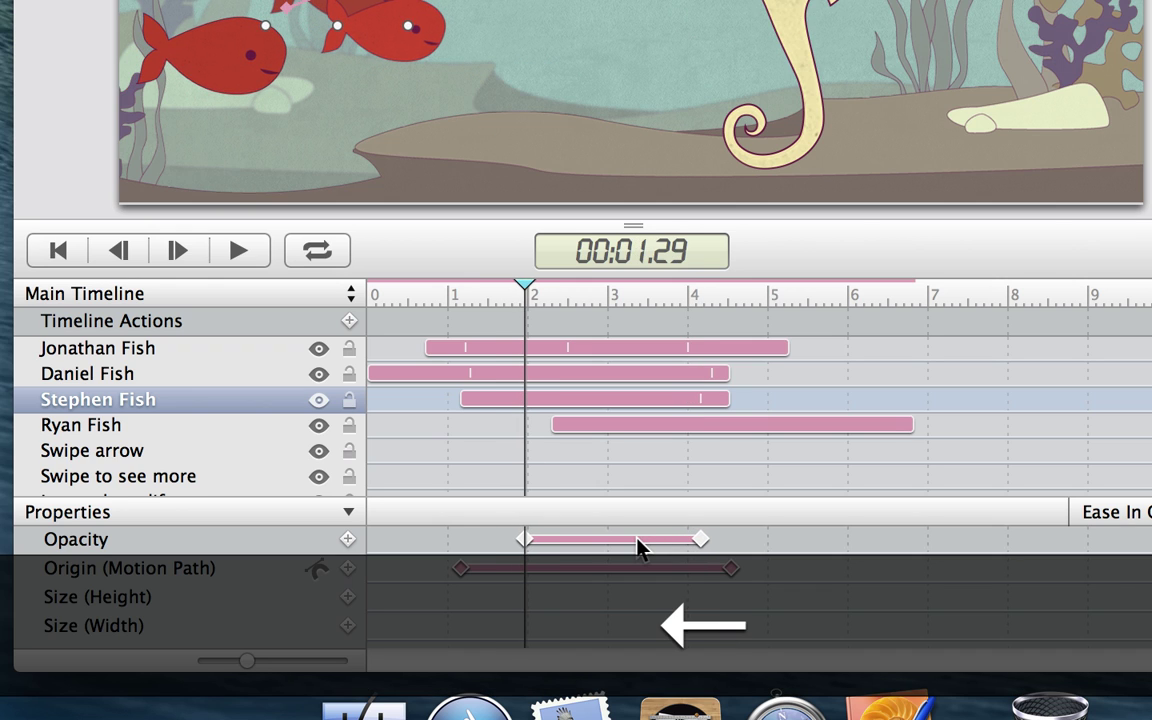
key("Right")
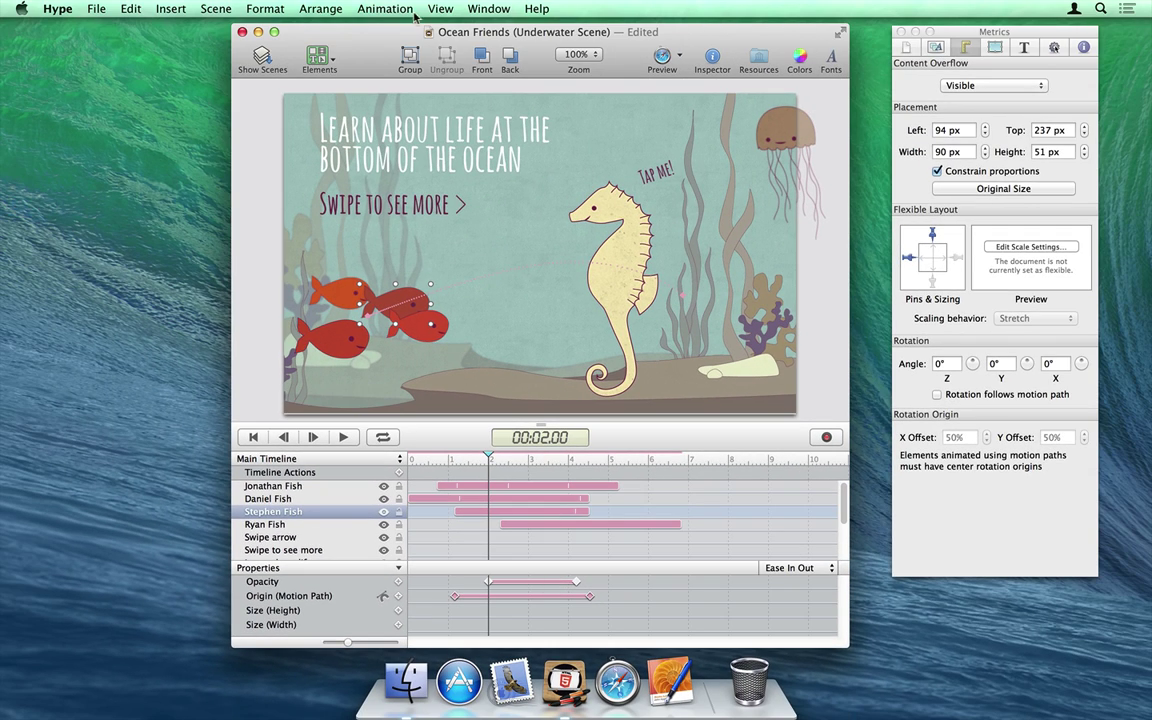
Step: Jump to the fish's next keyframe from the menu, then step forward and back with Cmd+Up/Down
left_click(385, 9)
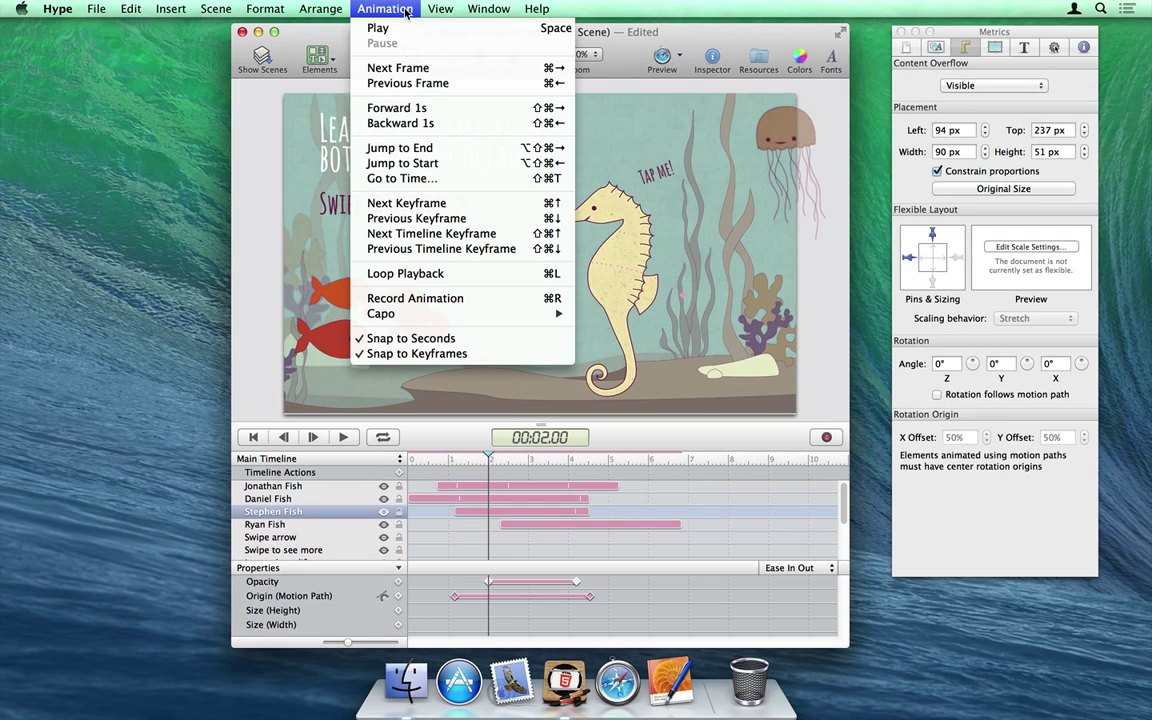
left_click(475, 203)
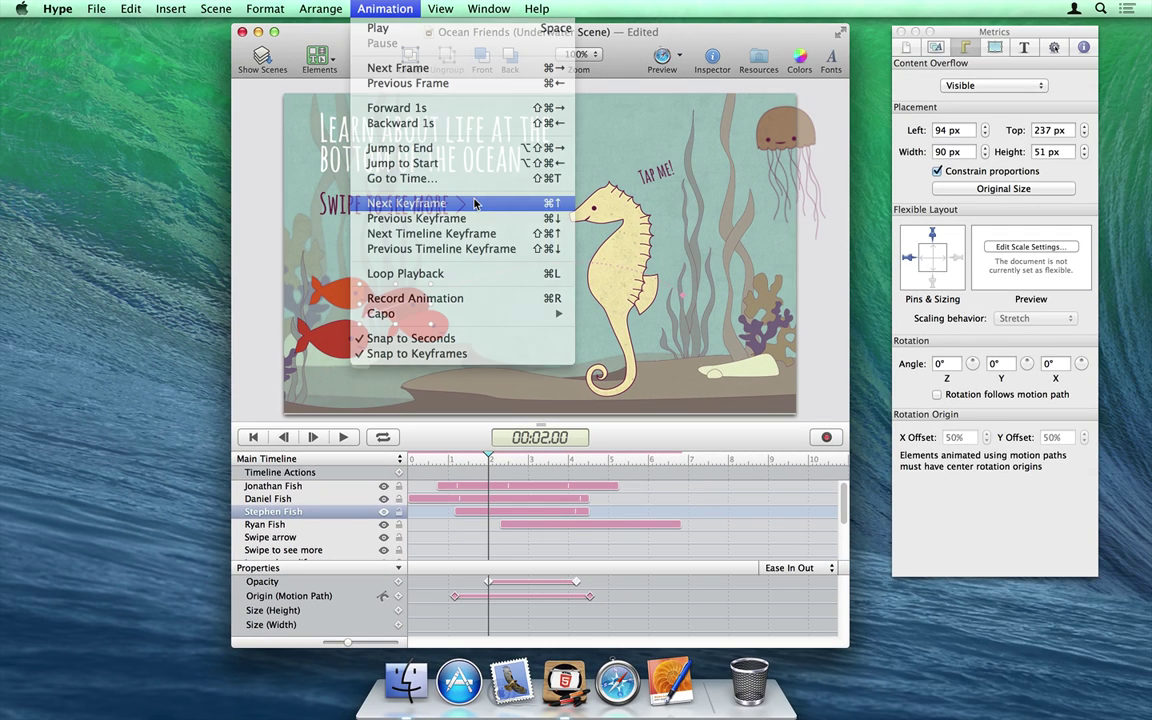
key("super+Up")
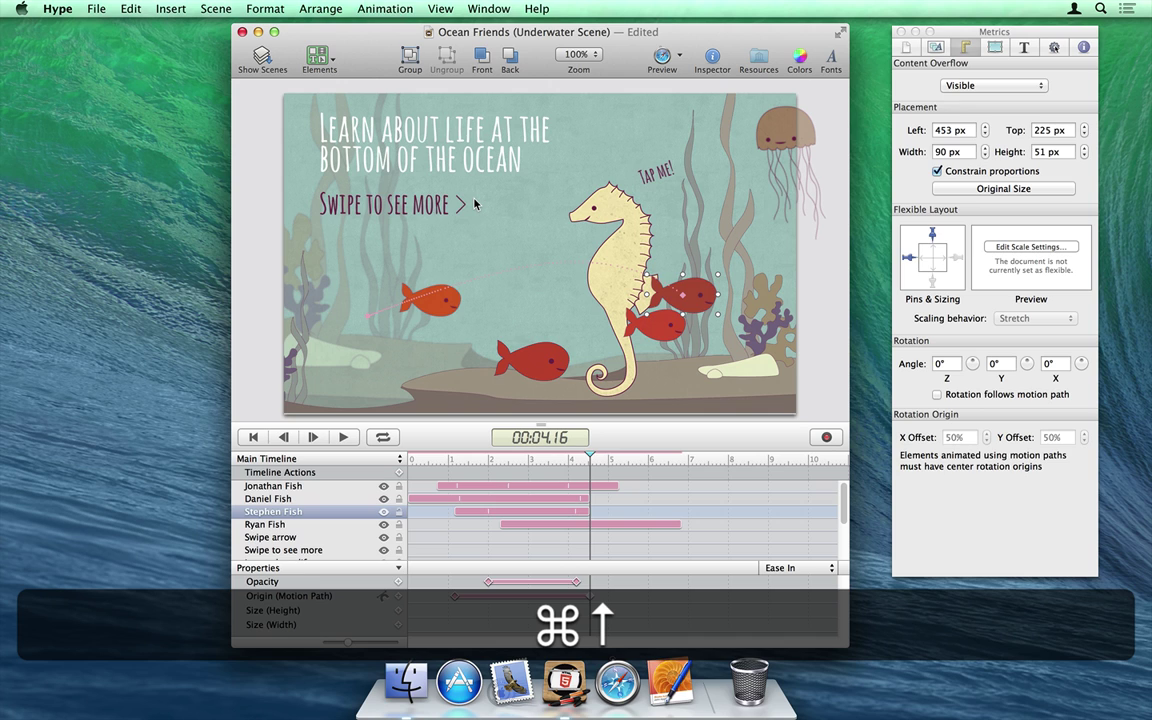
key("super+Down")
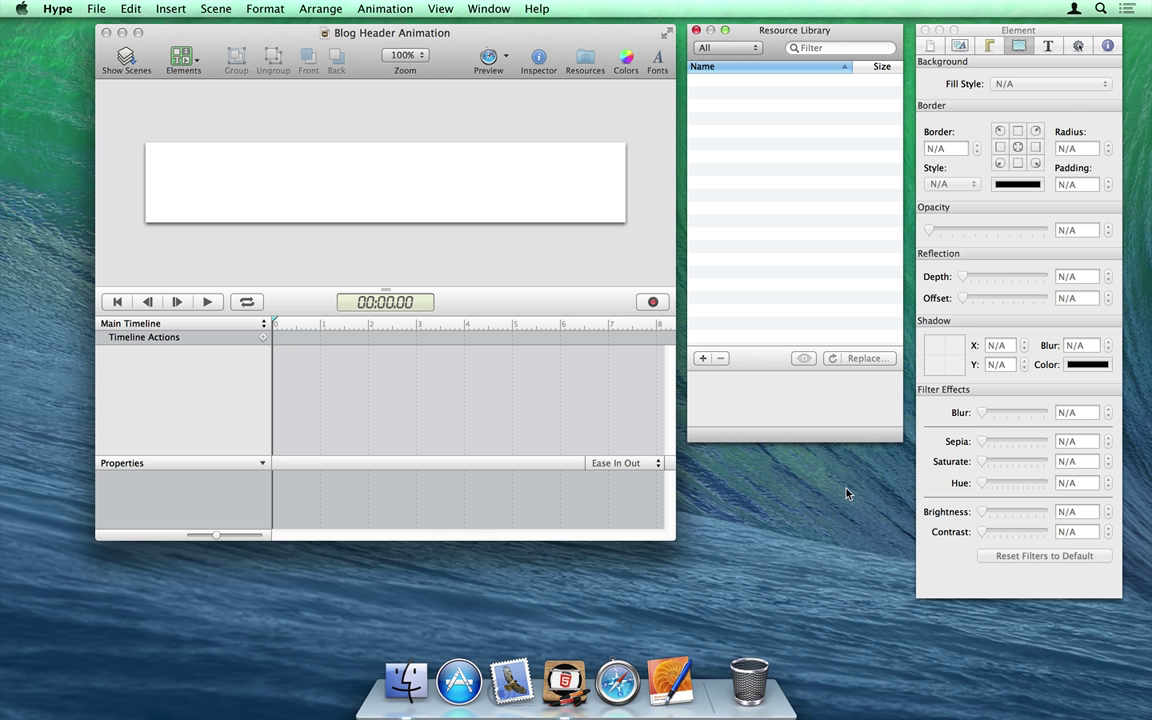
left_click(846, 493)
double_click(1031, 112)
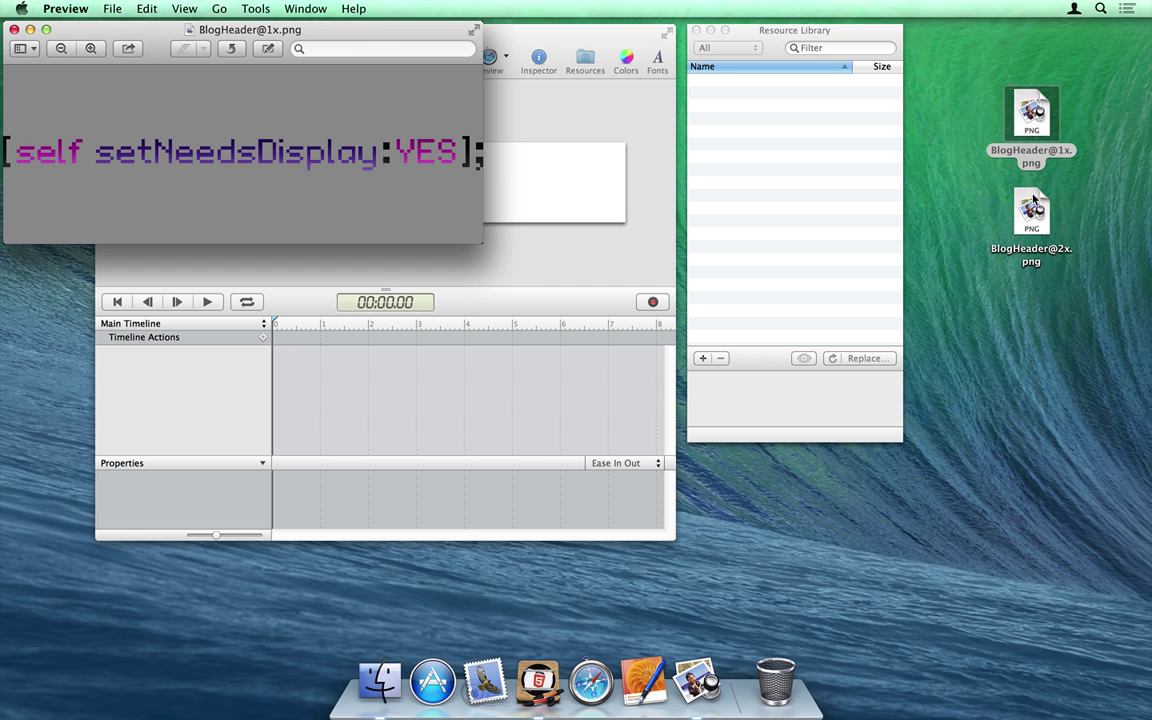
double_click(1032, 208)
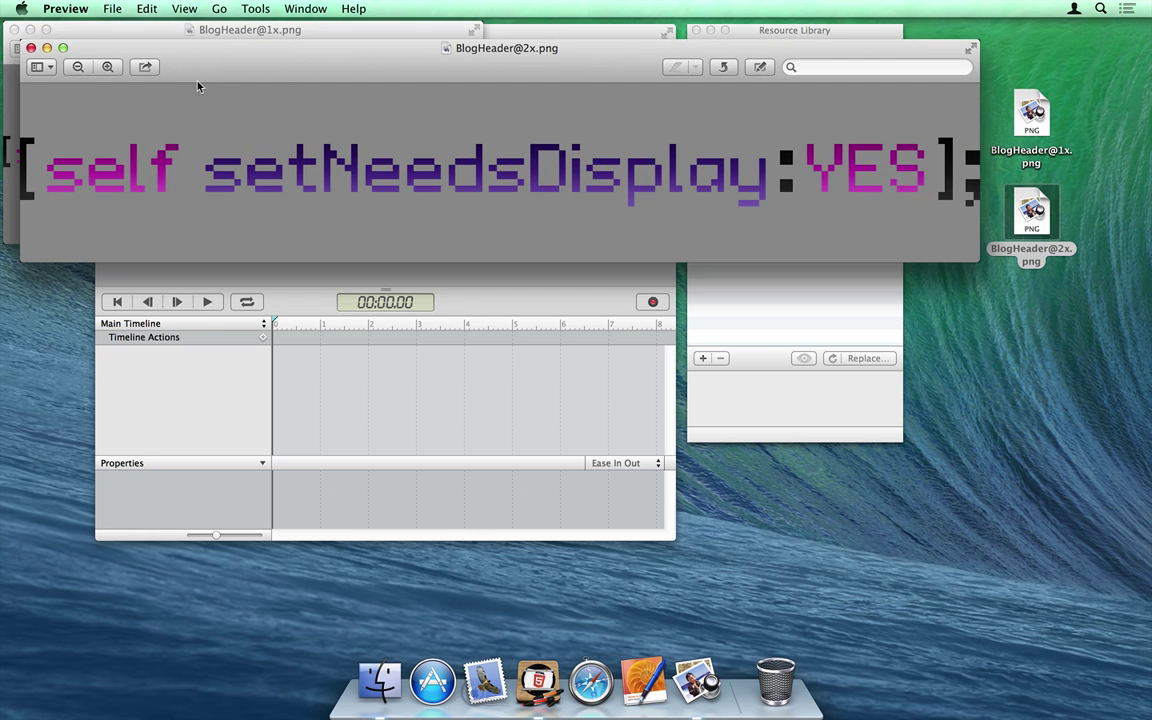
left_click(31, 47)
left_click(15, 30)
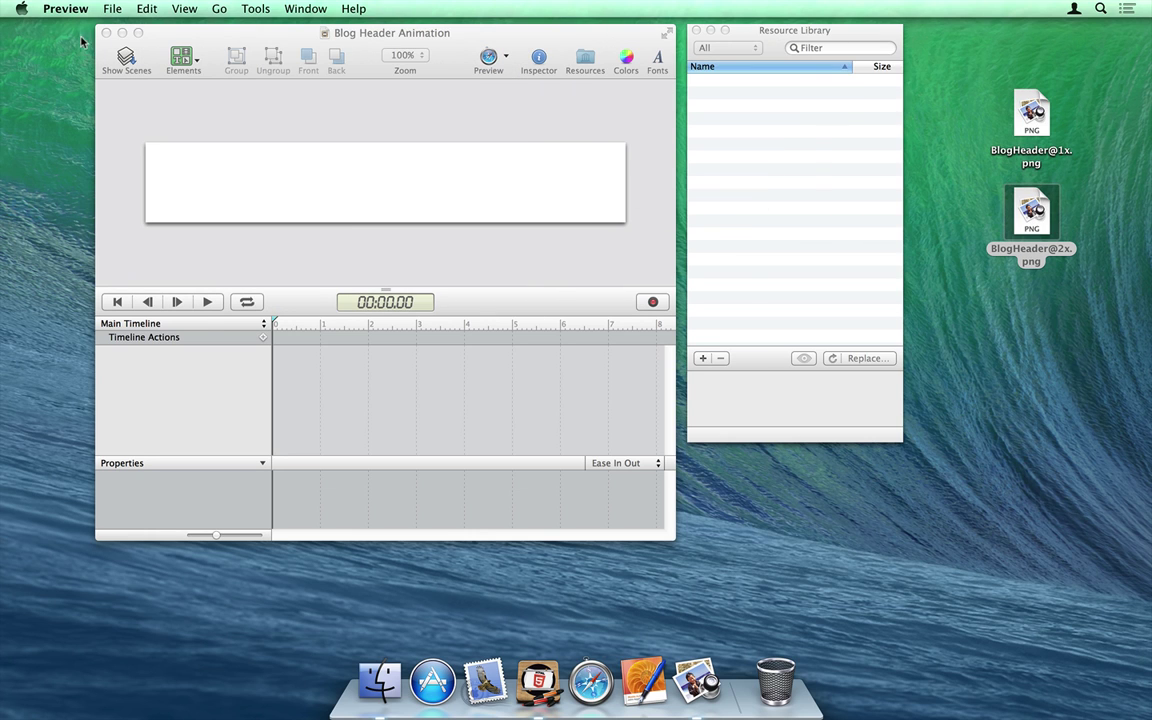
left_click_drag(1031, 112, 357, 180)
left_click(357, 180)
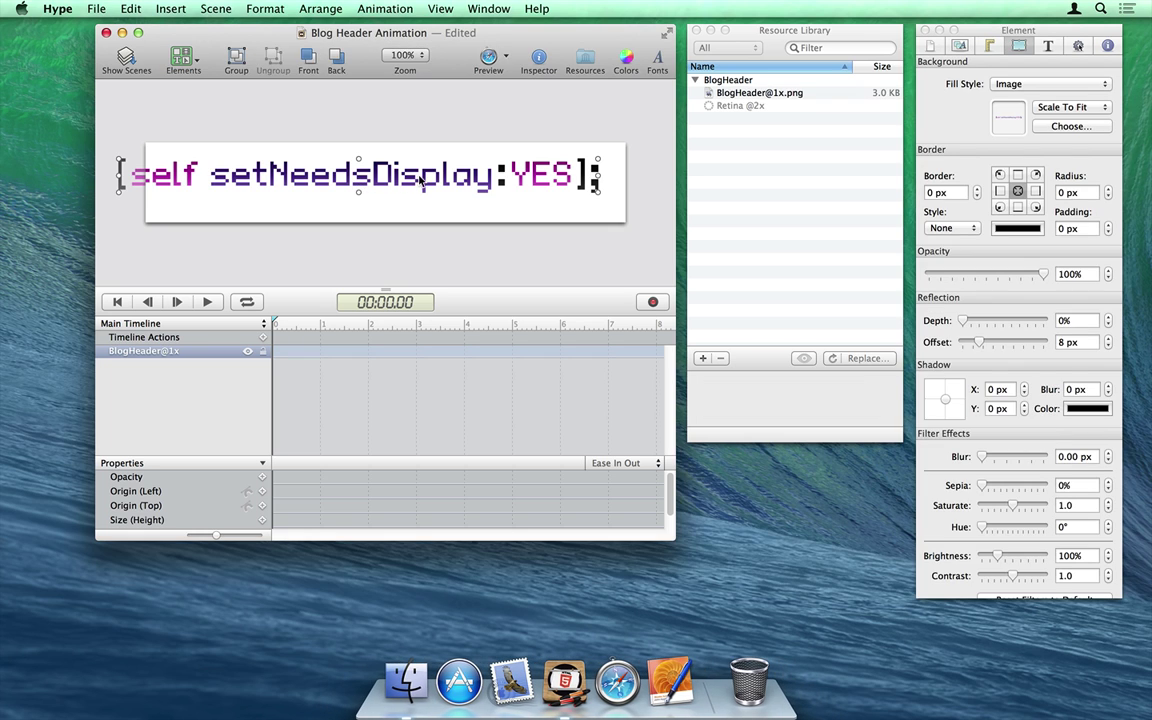
left_click(816, 108)
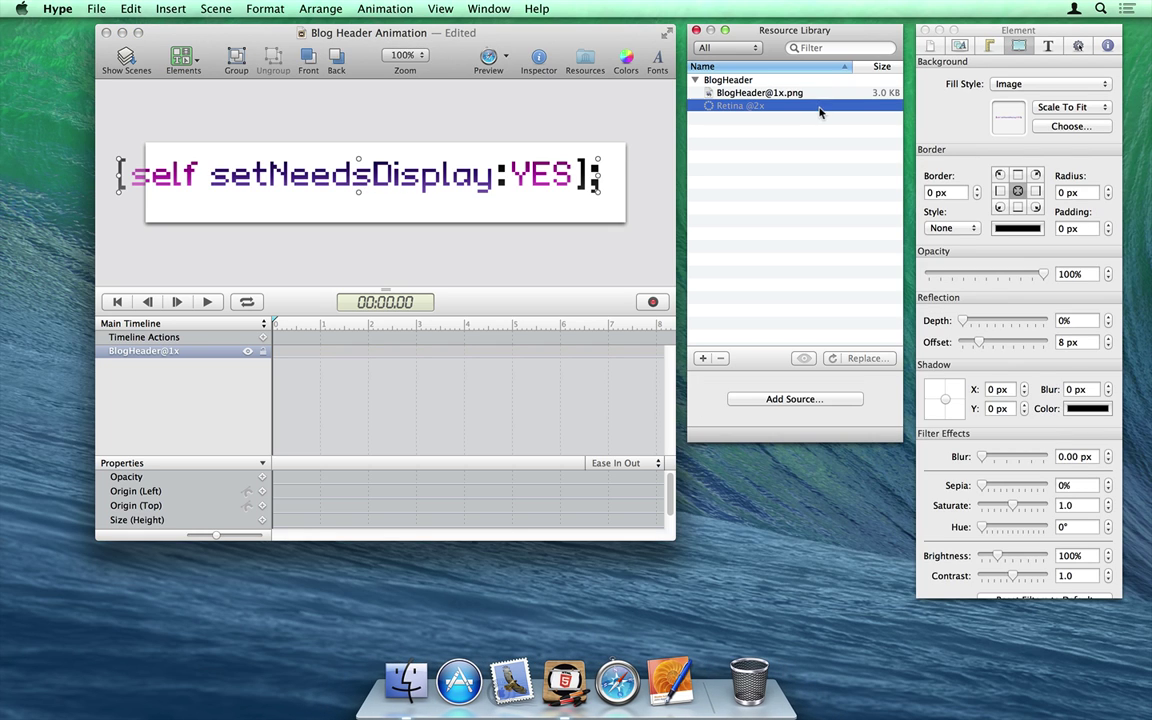
left_click(1031, 210)
left_click_drag(1031, 210, 802, 165)
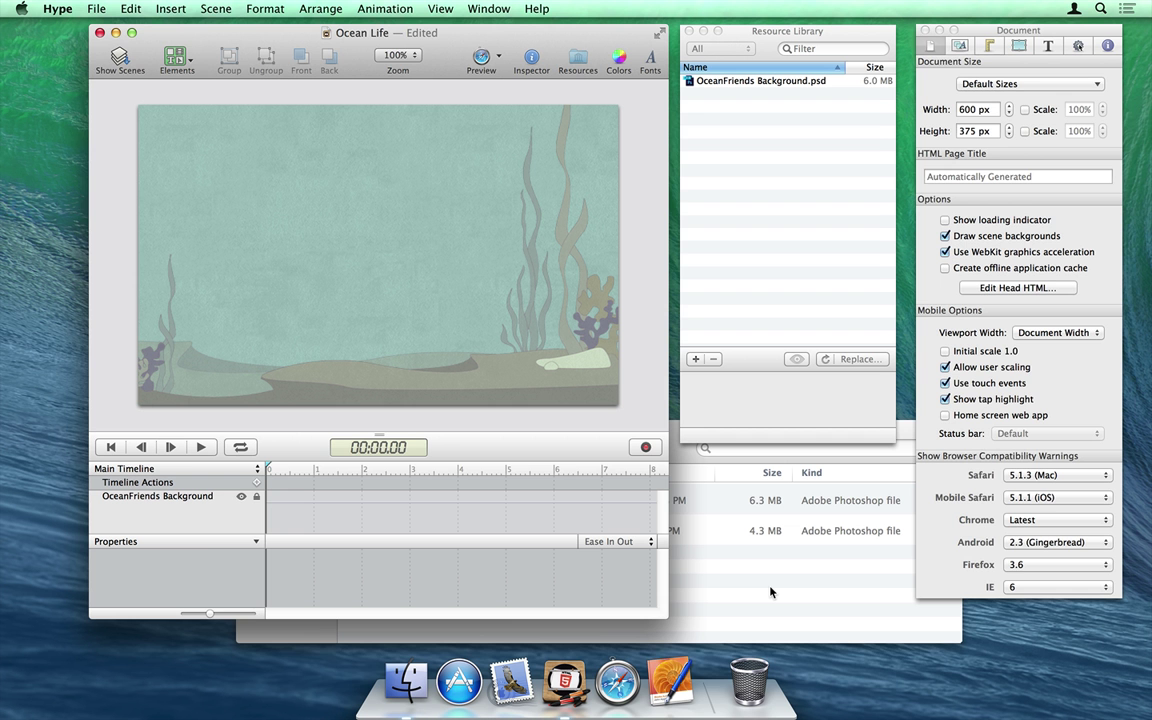
Step: Import Whale2.psd into the ocean scene, shrinking and positioning it in the upper left
left_click(771, 591)
left_click(563, 533)
left_click_drag(563, 535, 328, 275)
left_click(345, 375)
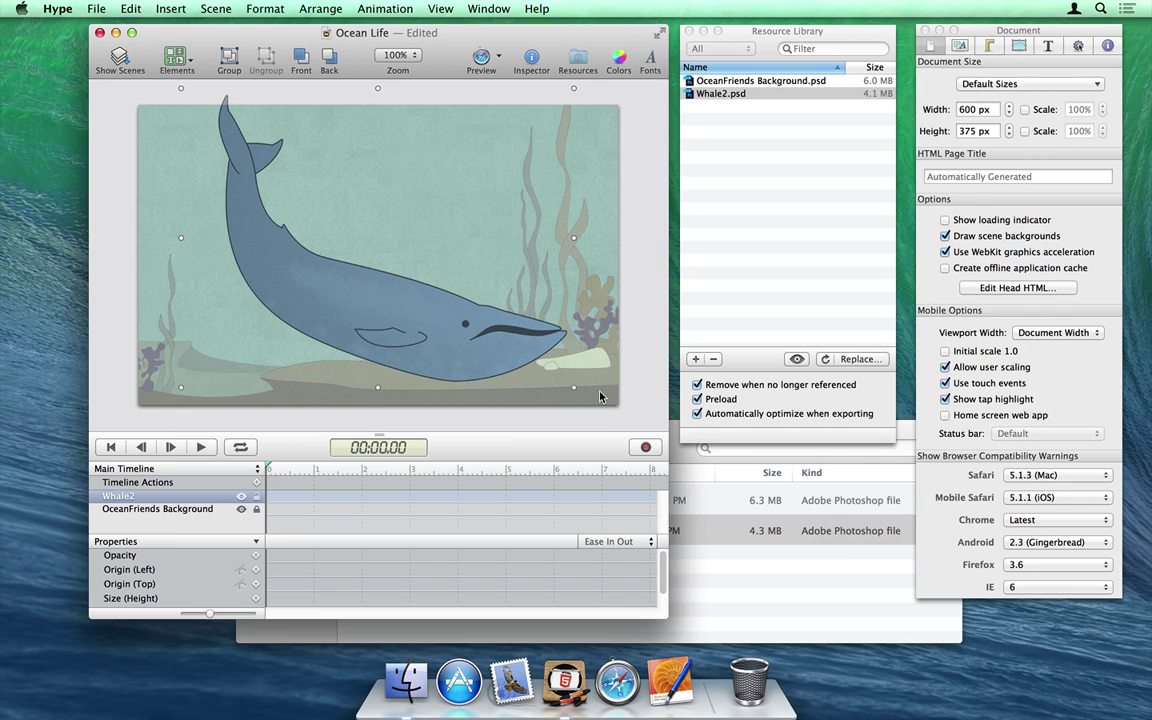
left_click_drag(574, 391, 331, 200)
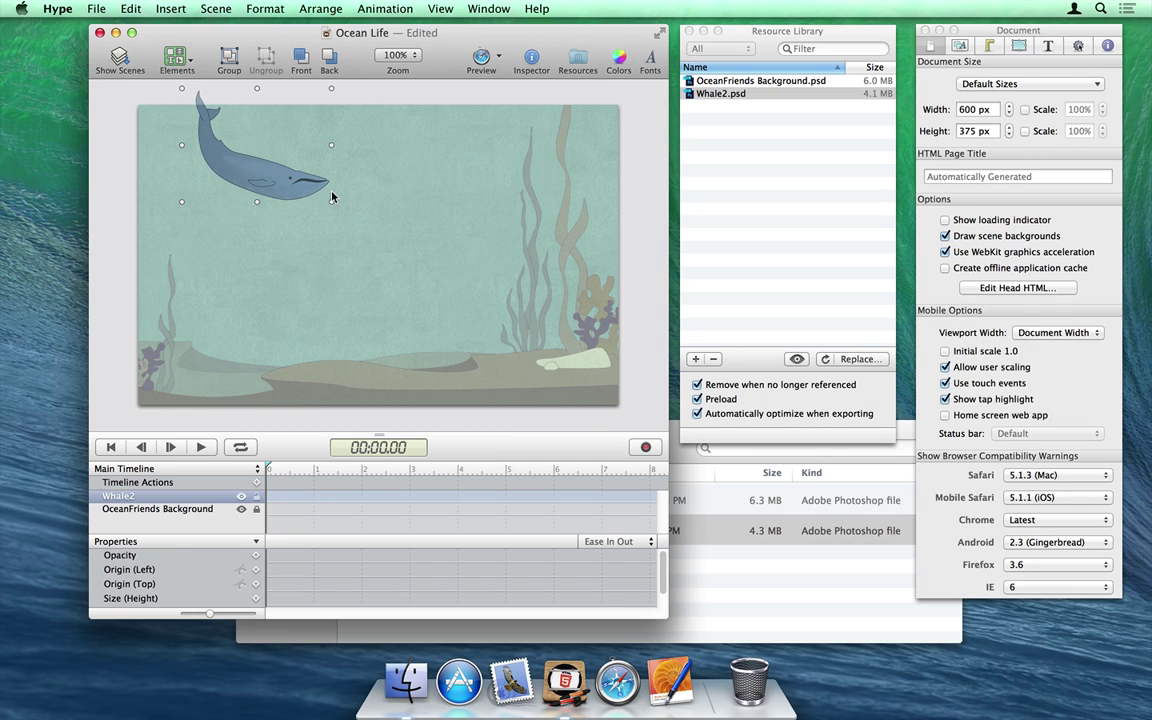
left_click_drag(267, 179, 270, 206)
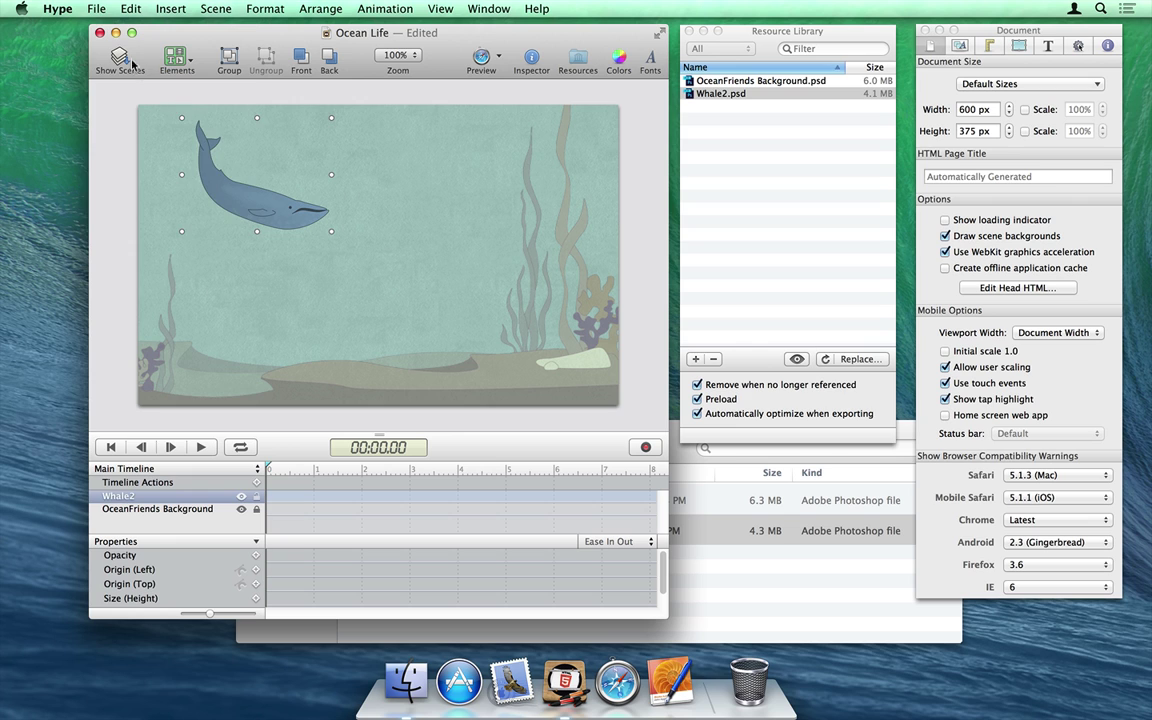
Step: Export Ocean Life as HTML5 to a folder on the Desktop
left_click(96, 8)
mouse_move(208, 199)
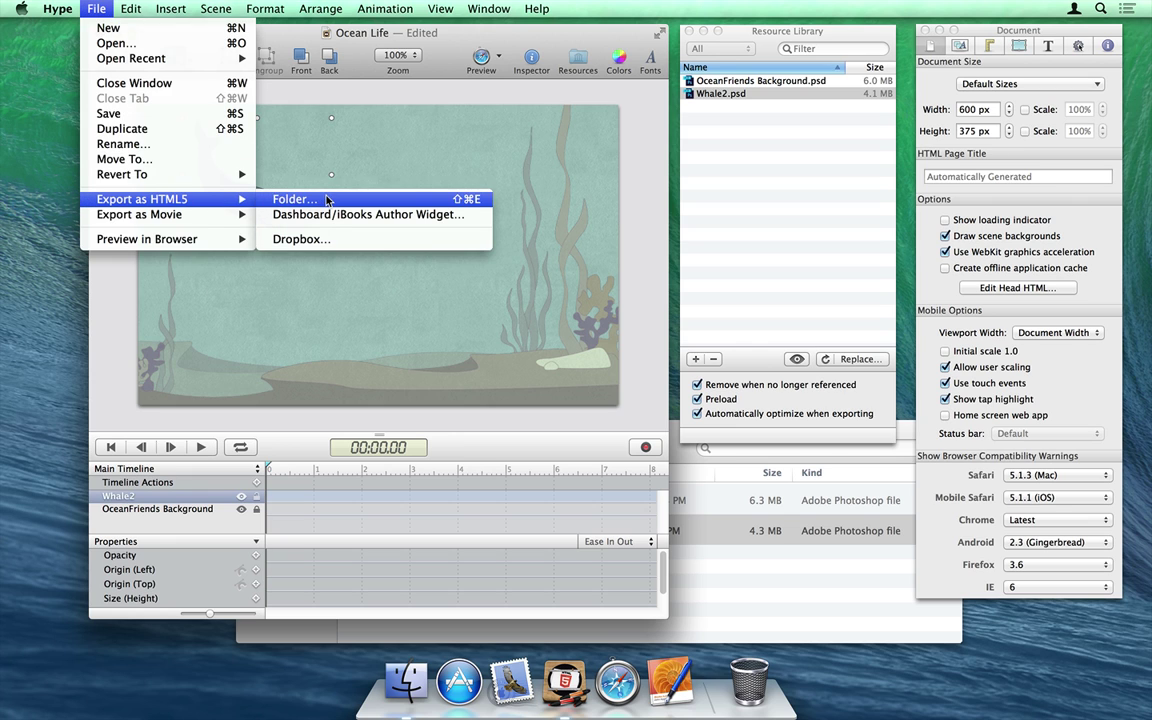
left_click(327, 200)
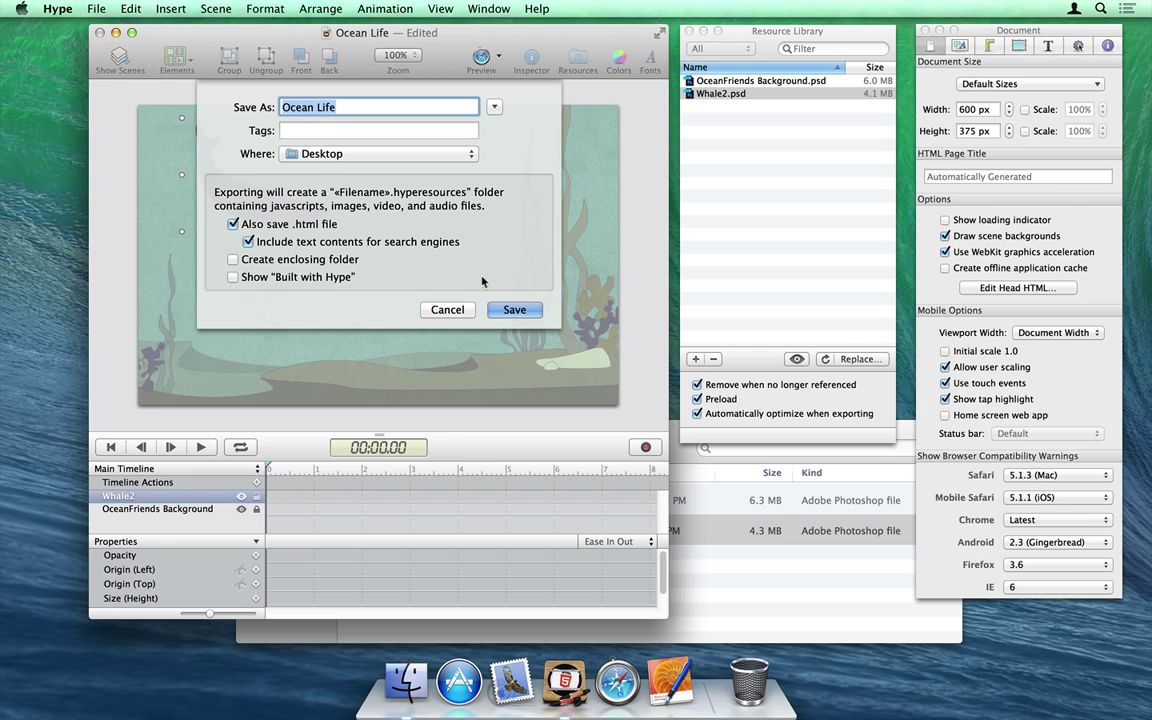
left_click(518, 310)
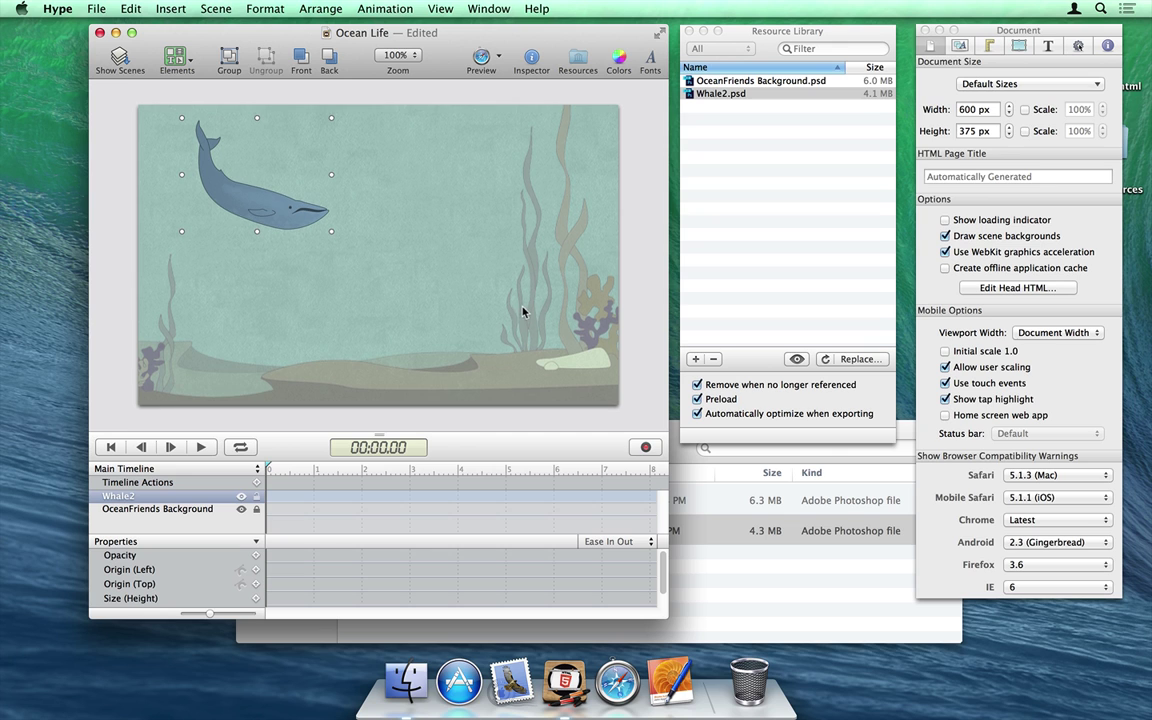
left_click(408, 668)
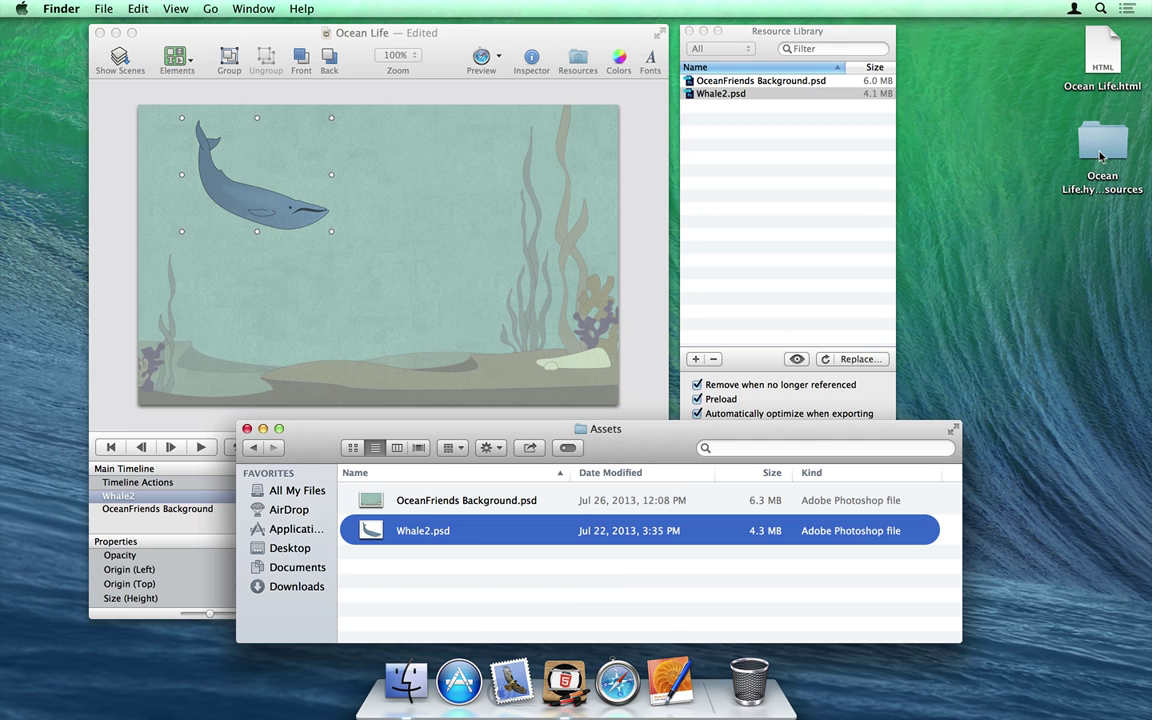
left_click(1100, 155)
double_click(1100, 155)
left_click(518, 221)
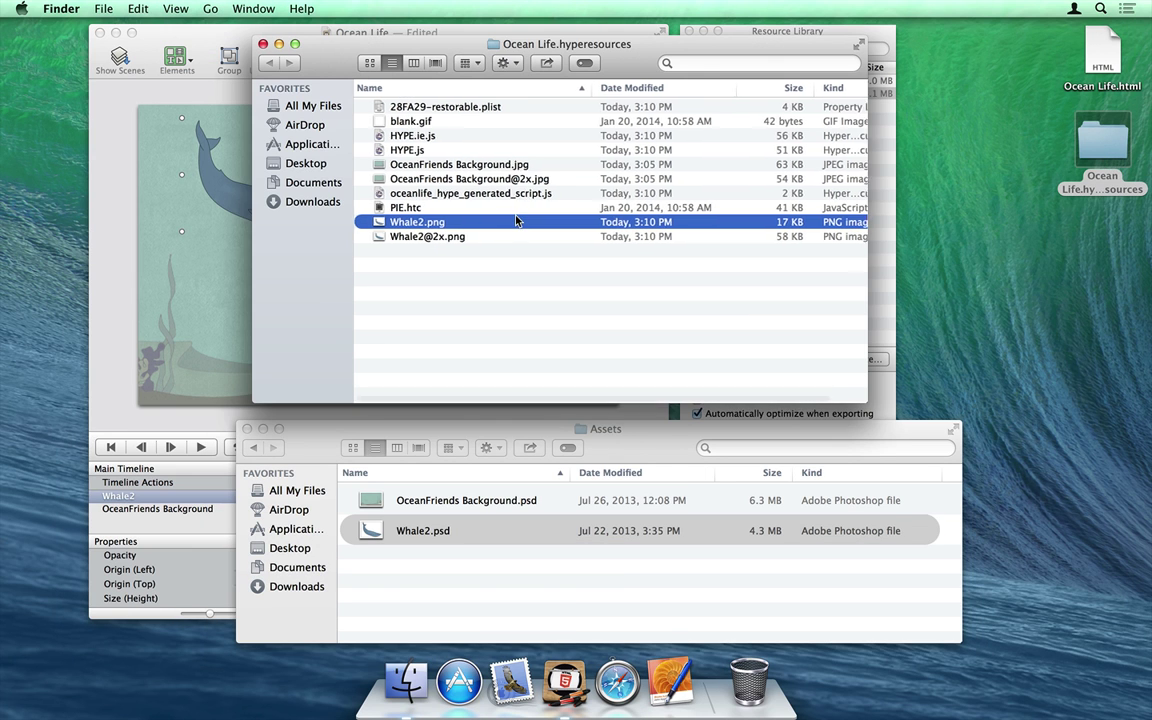
left_click(508, 236)
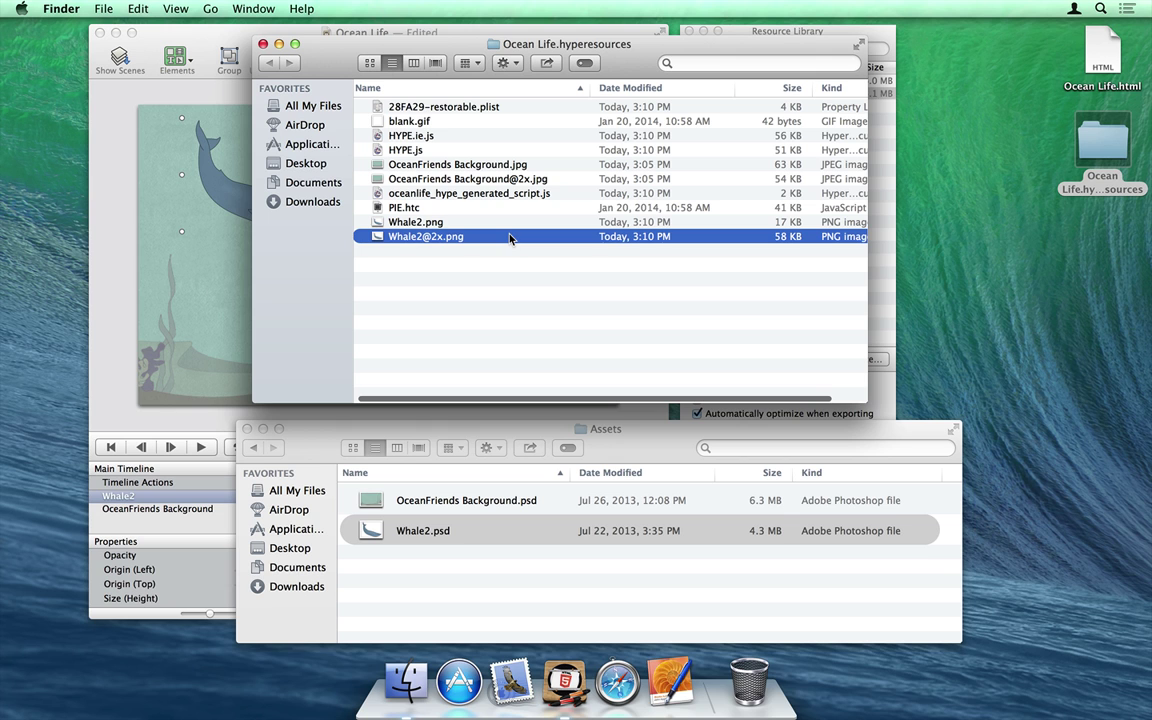
key("alt+super+w")
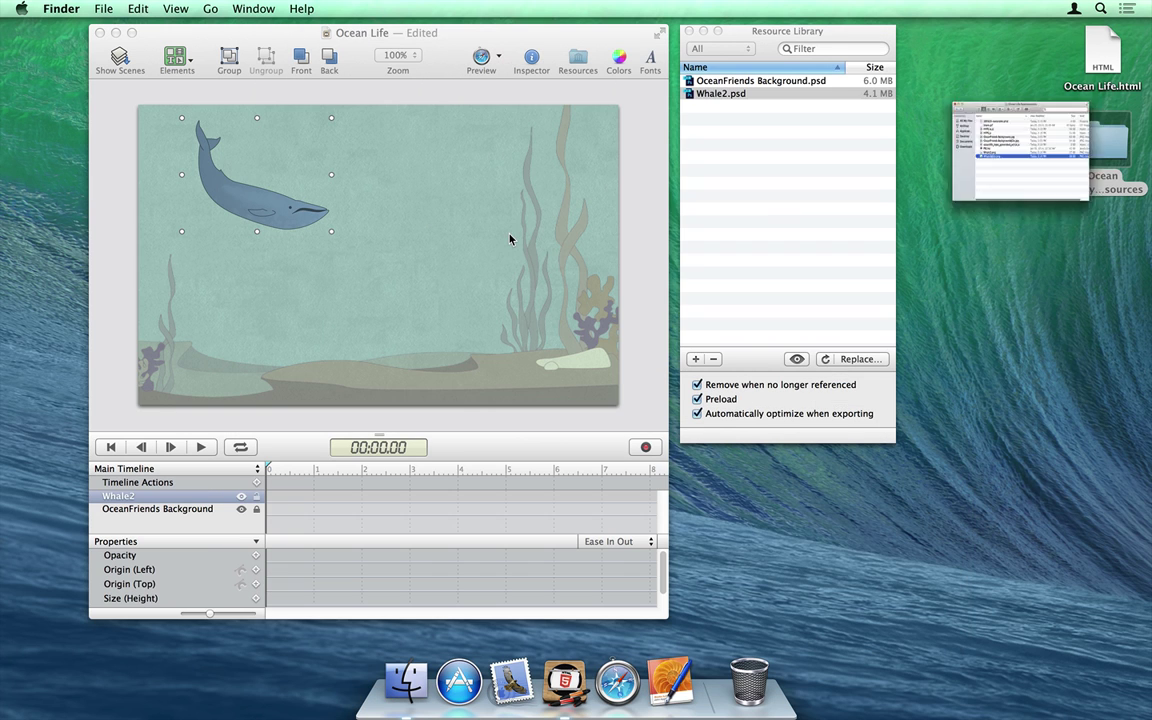
left_click(813, 96)
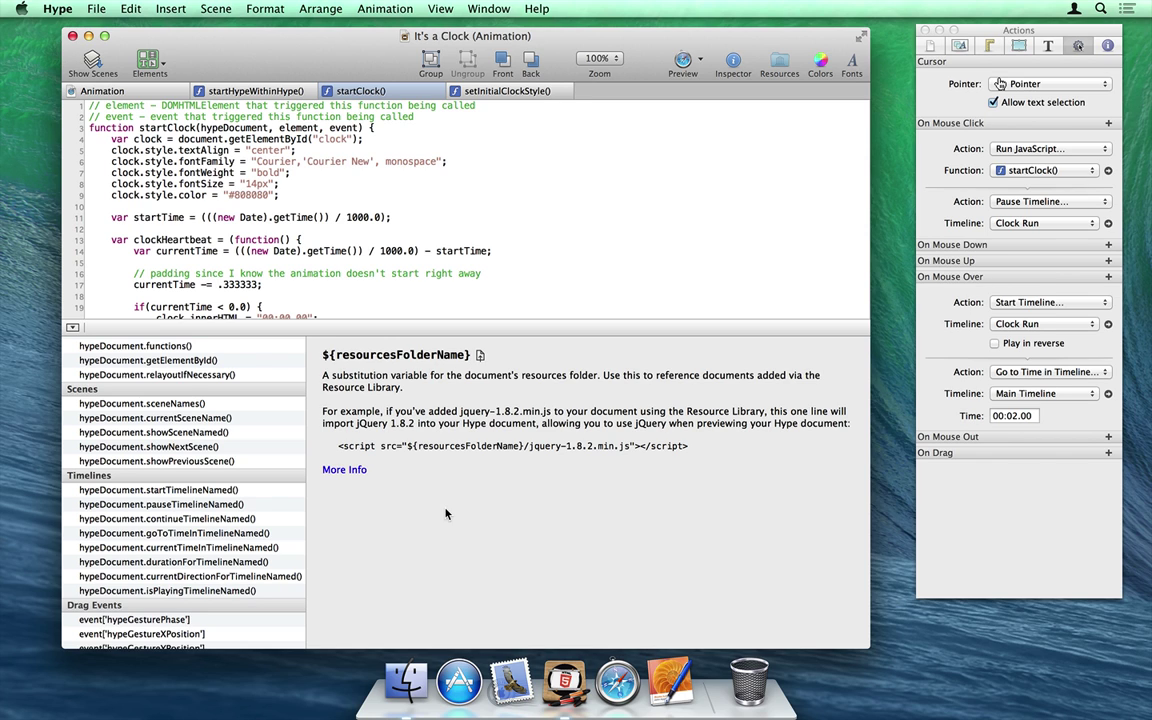
Step: Read the API docs for timeline functions: currentDirection, startTimelineNamed, currentTime, isPlaying, and duration
left_click(283, 578)
left_click(263, 491)
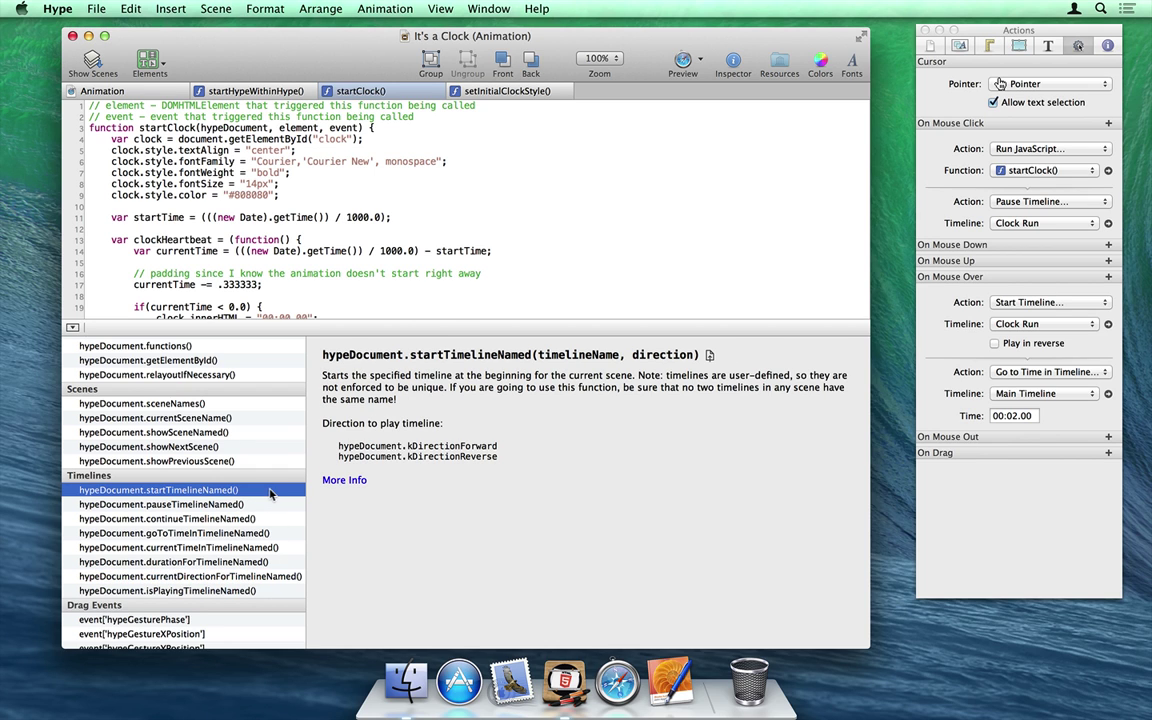
double_click(649, 355)
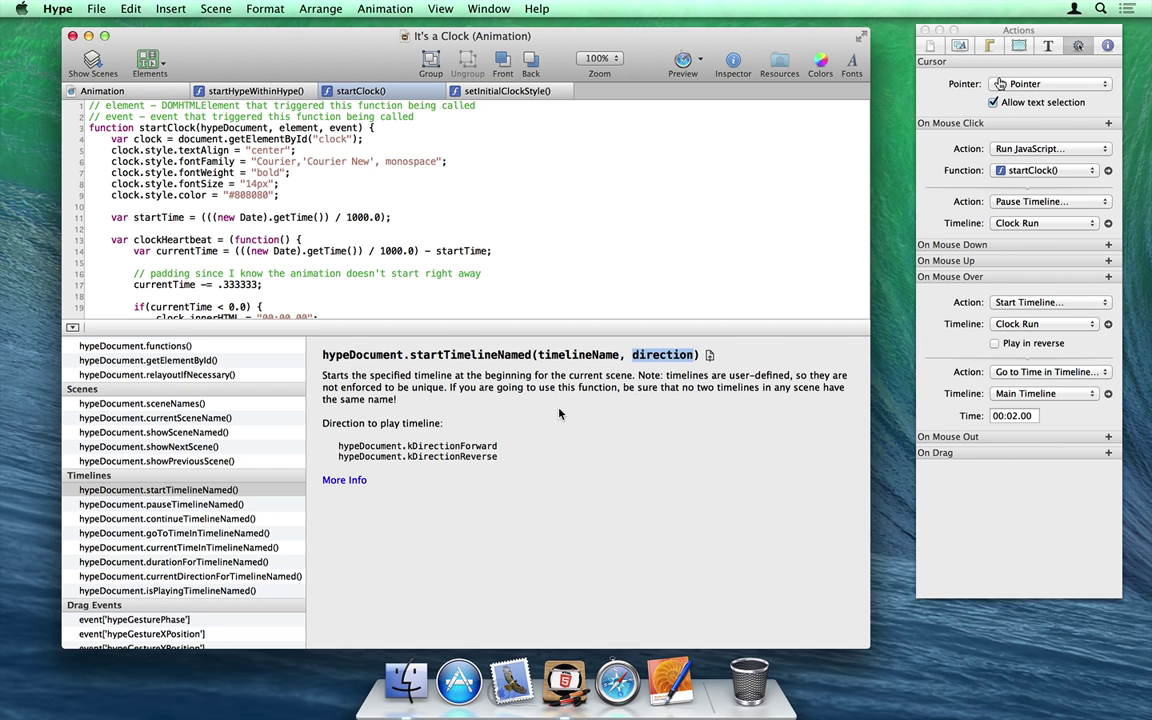
left_click(283, 548)
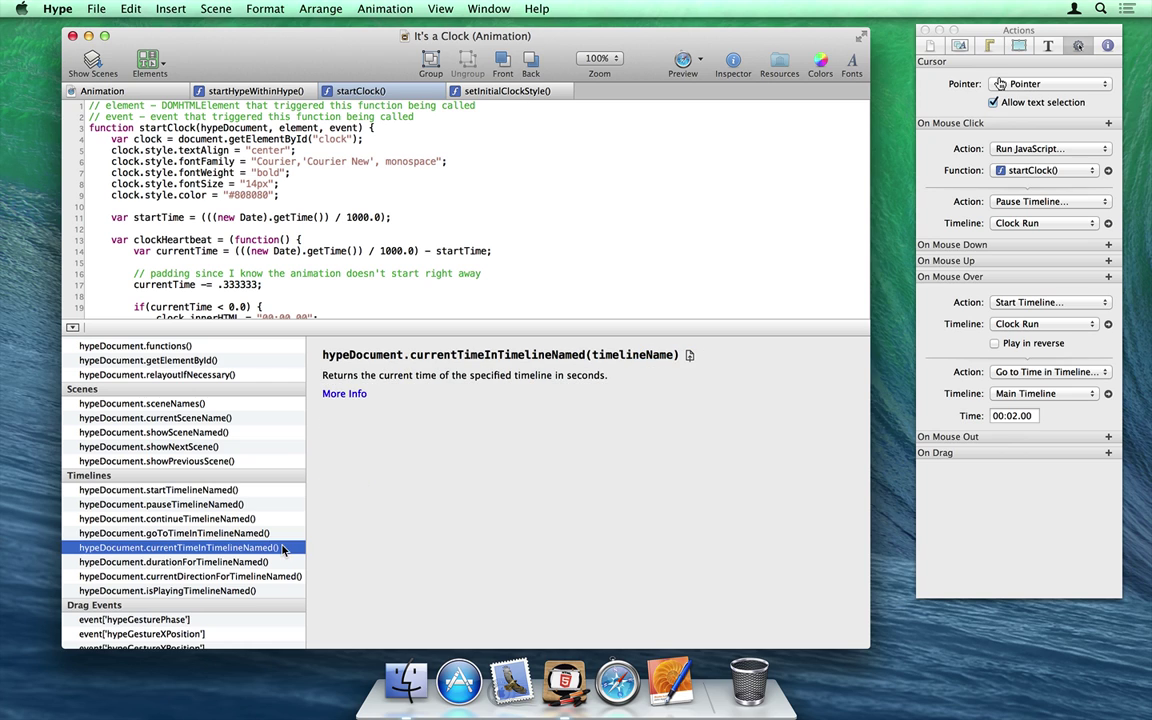
left_click(261, 592)
left_click(259, 565)
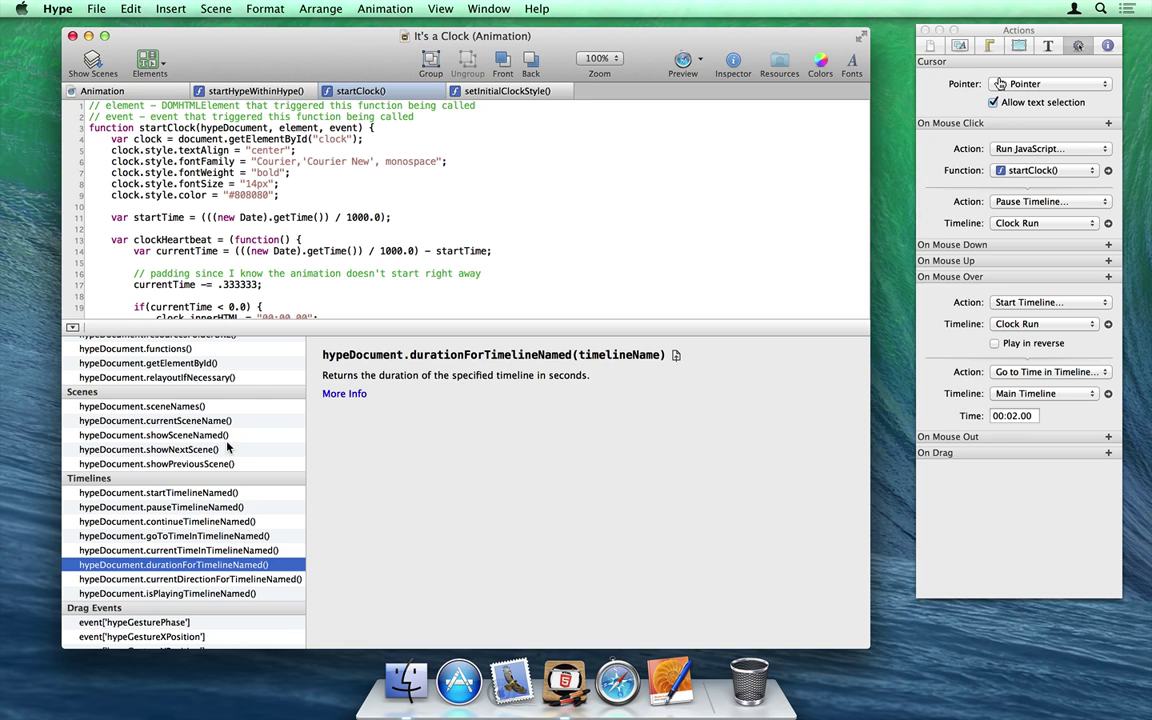
Step: Read the showSceneNamed() docs and its optionalDuration parameter, then the relayoutIfNecessary() entry
left_click(208, 435)
left_click(787, 349)
double_click(777, 354)
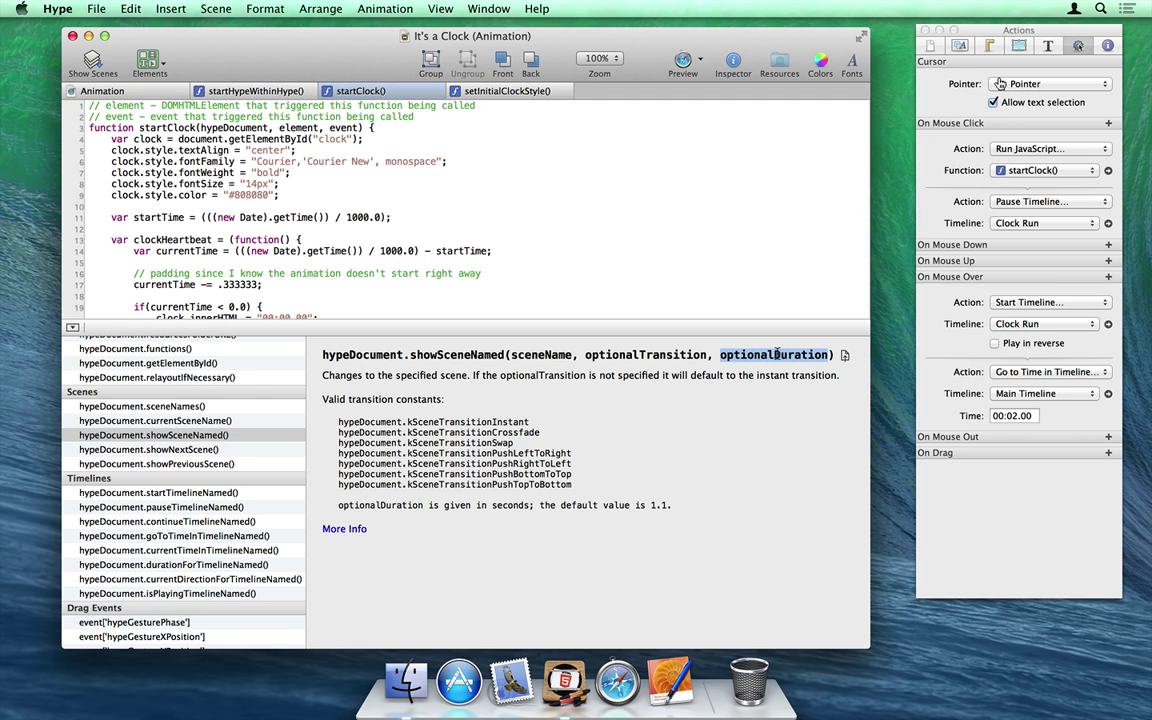
left_click(157, 377)
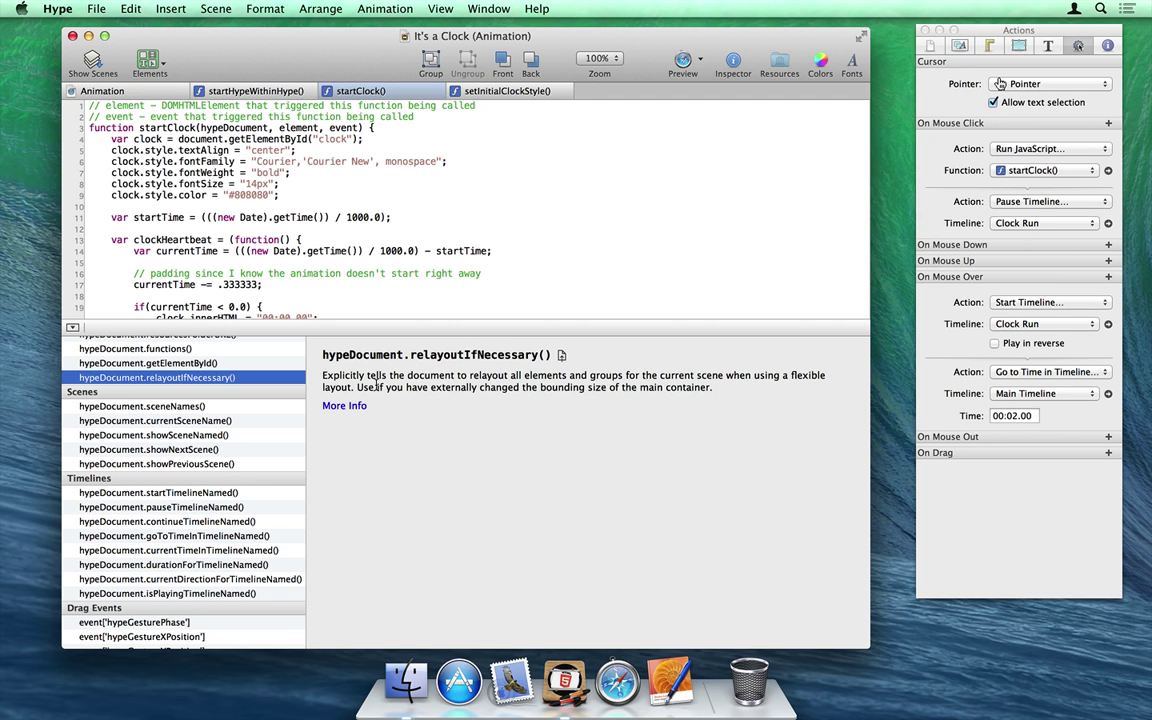